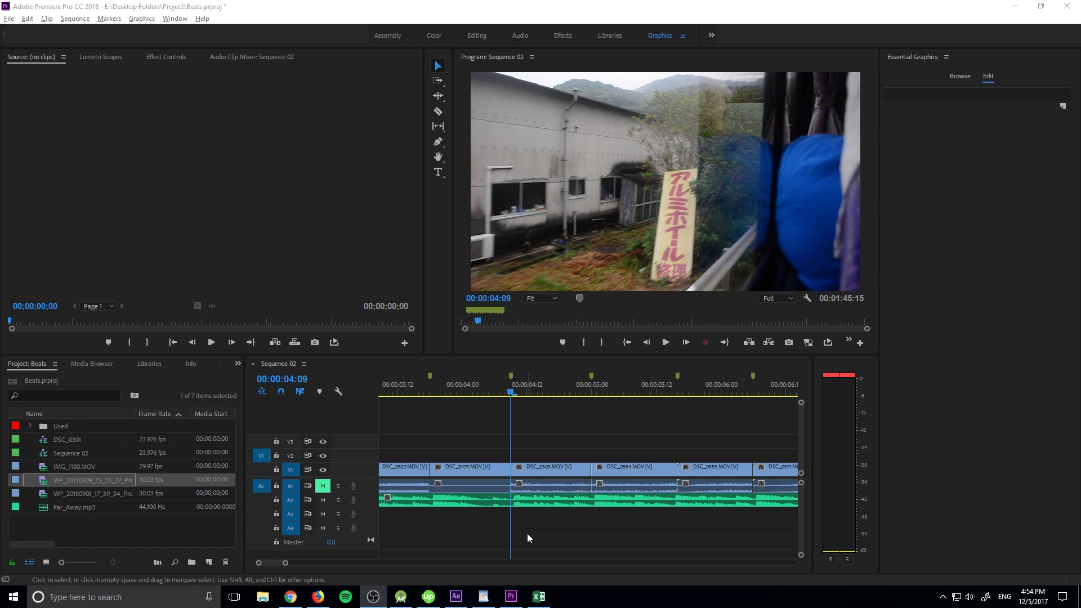
# - Play back the beat-cut clips in the sequence from about 00:00:03:23
pyautogui.press('-')
pyautogui.press('-')
pyautogui.press('-')
pyautogui.press('-')
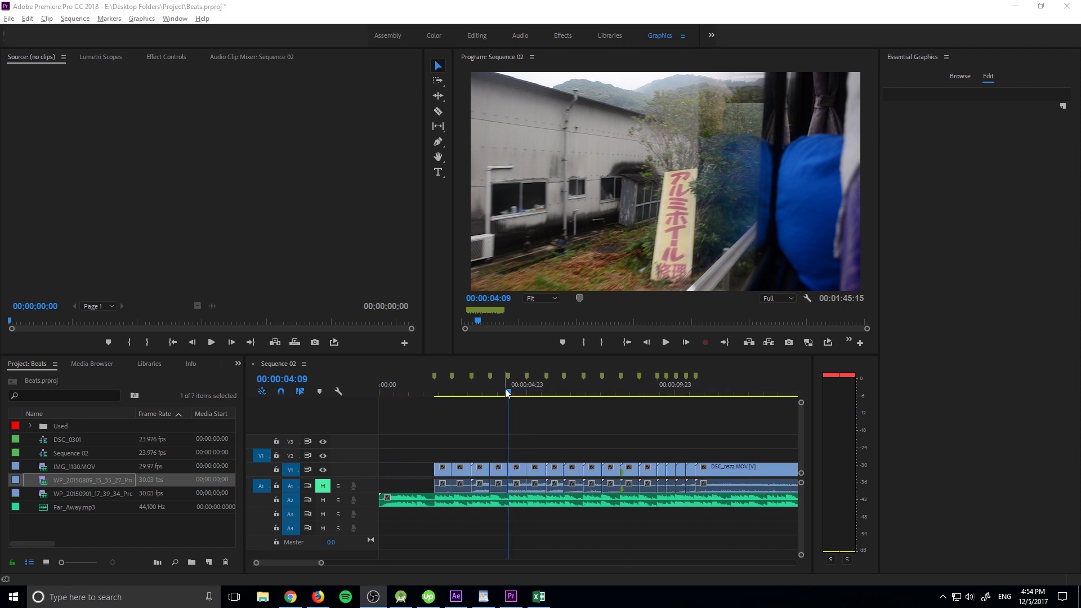
pyautogui.moveTo(509, 392); pyautogui.dragTo(497, 394)
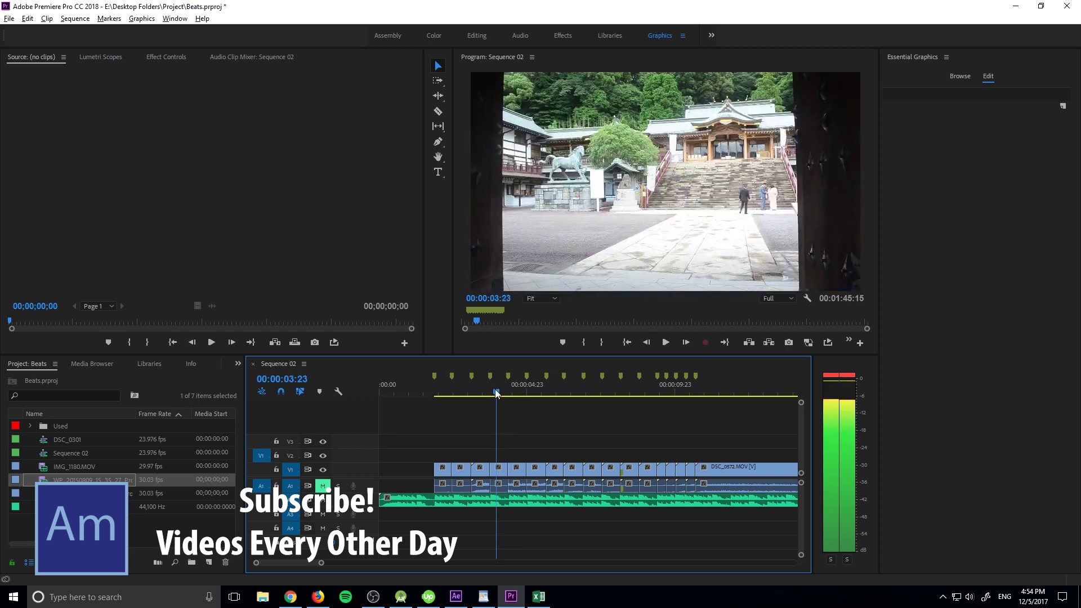
pyautogui.press('space')
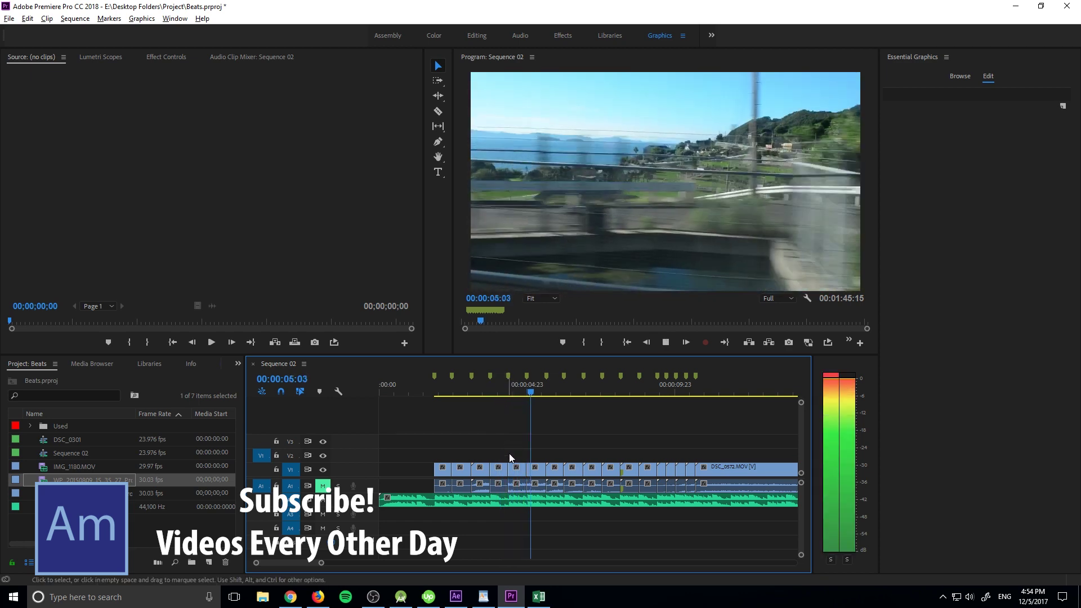
pyautogui.press('space')
# - Stack IMG_1180.MOV, WP_20150809_15_35_27_Pro.mp4 and WP_20150901_17_39_34_Pro.mp4 on tracks V4, V5 and V6, starting at the 00:00:04:09 marker
pyautogui.moveTo(531, 392); pyautogui.dragTo(505, 392)
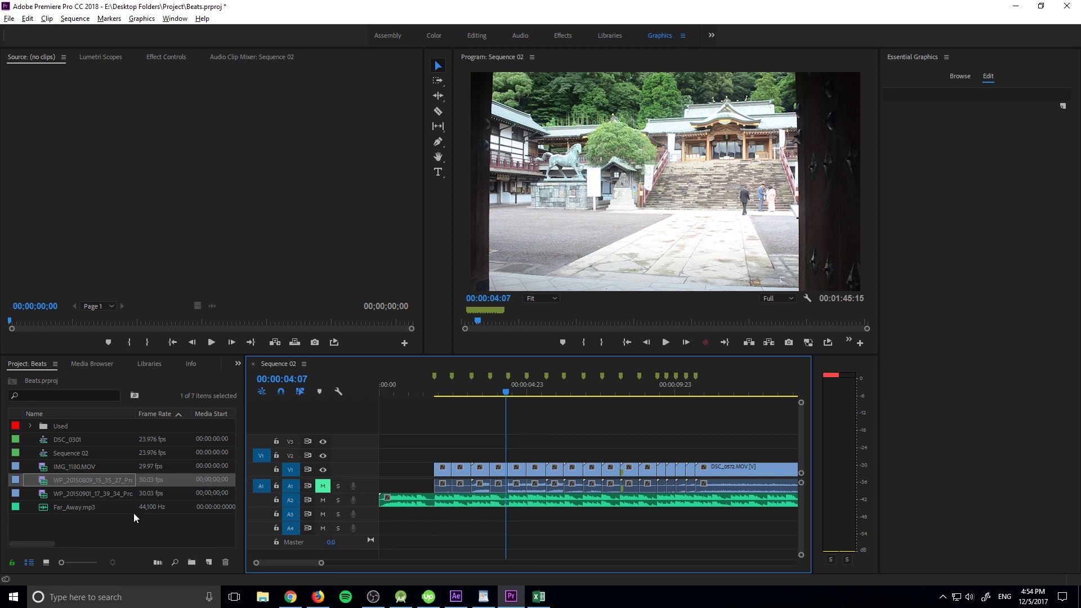
pyautogui.moveTo(62, 463); pyautogui.dragTo(507, 436)
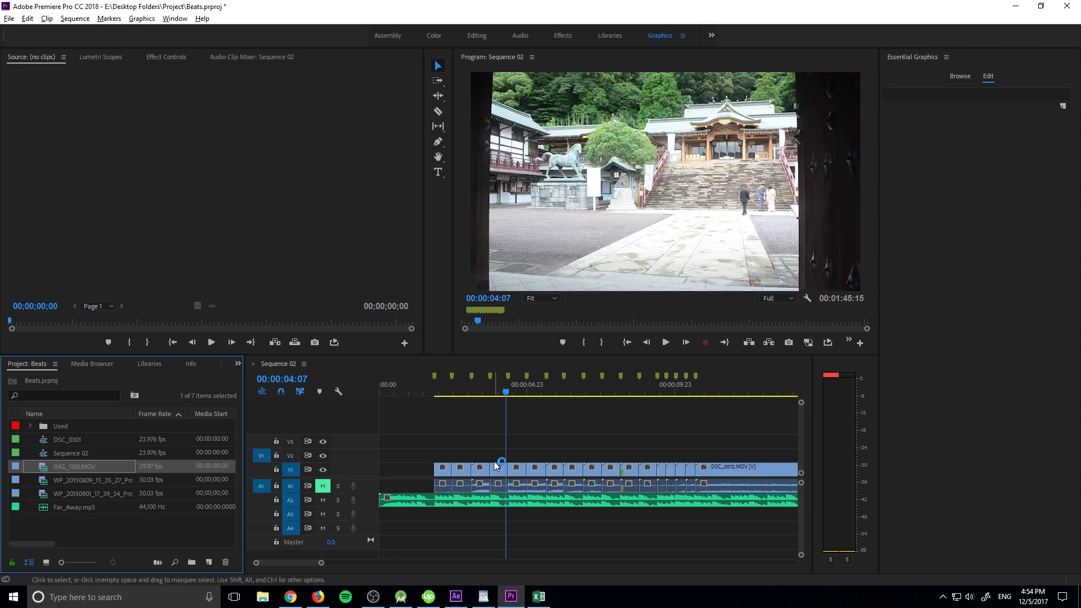
pyautogui.click(508, 385)
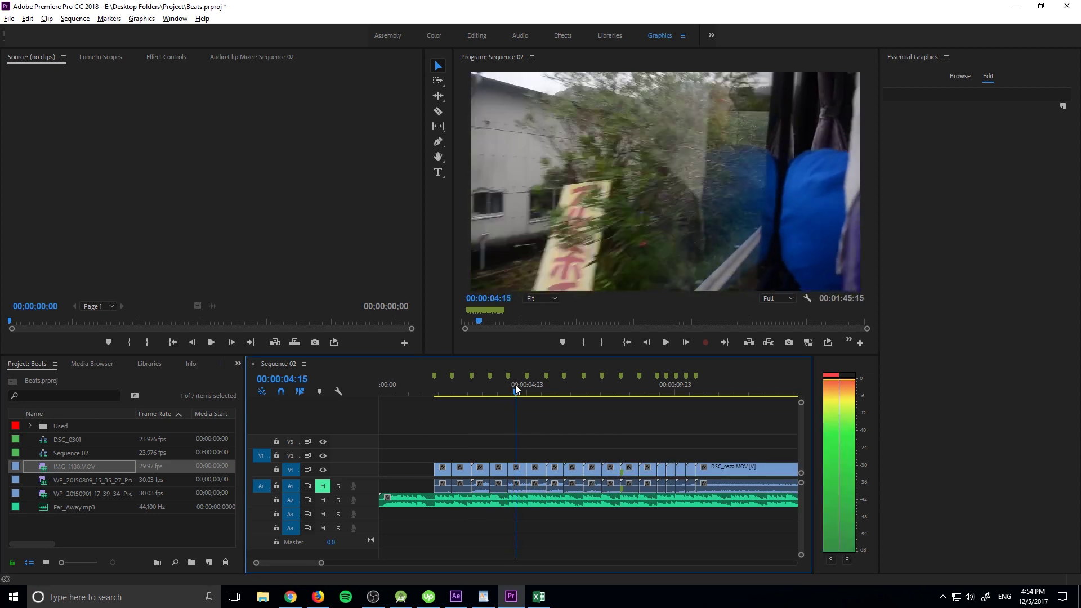
pyautogui.click(91, 464)
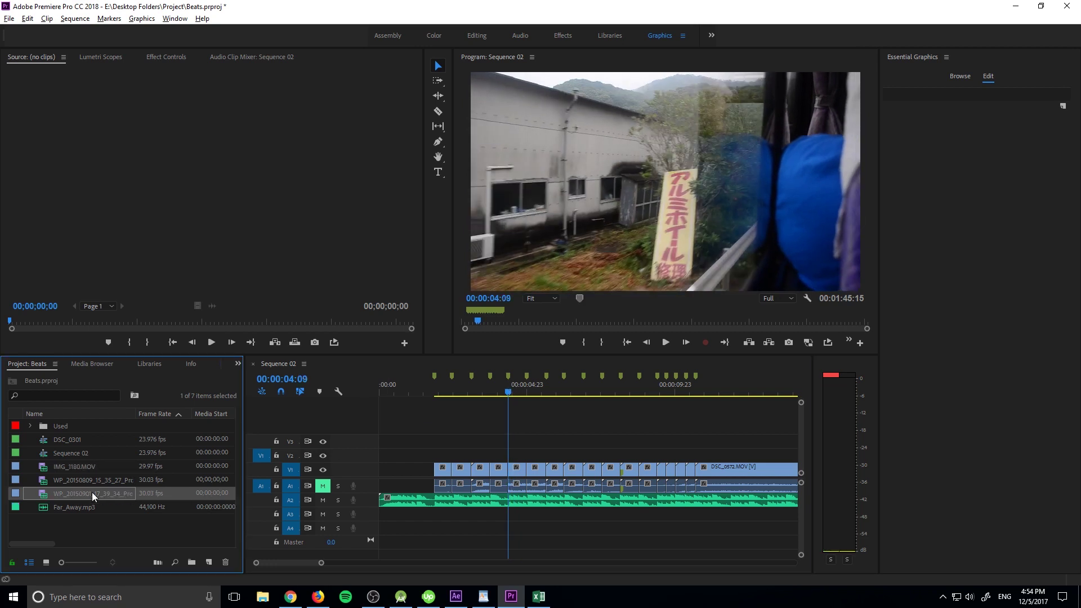
pyautogui.moveTo(93, 466); pyautogui.dragTo(510, 428)
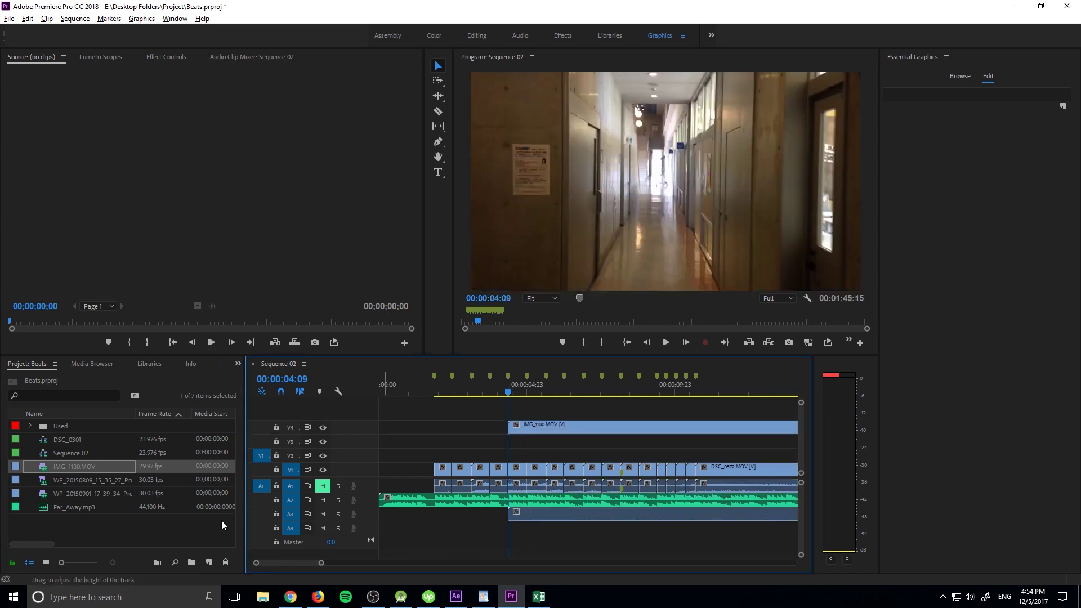
pyautogui.moveTo(73, 479); pyautogui.dragTo(509, 411)
pyautogui.moveTo(106, 497); pyautogui.dragTo(505, 392)
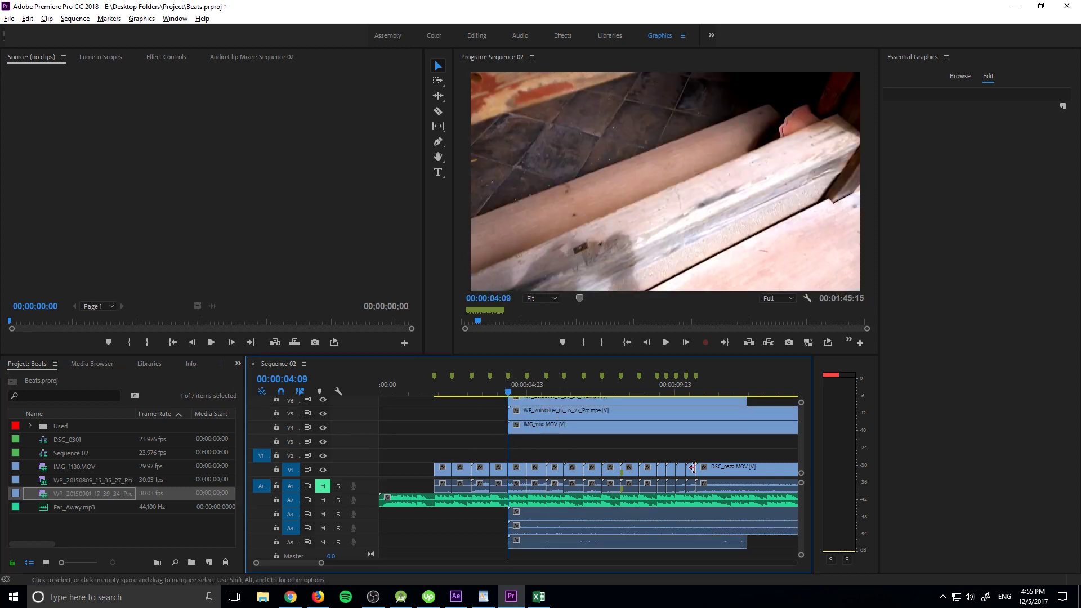
# - Shift the WP_20150901 clip on V6 earlier and trim both ends so it spans from the 00:00:04:09 marker to the next marker
pyautogui.scroll(2, 802, 459)
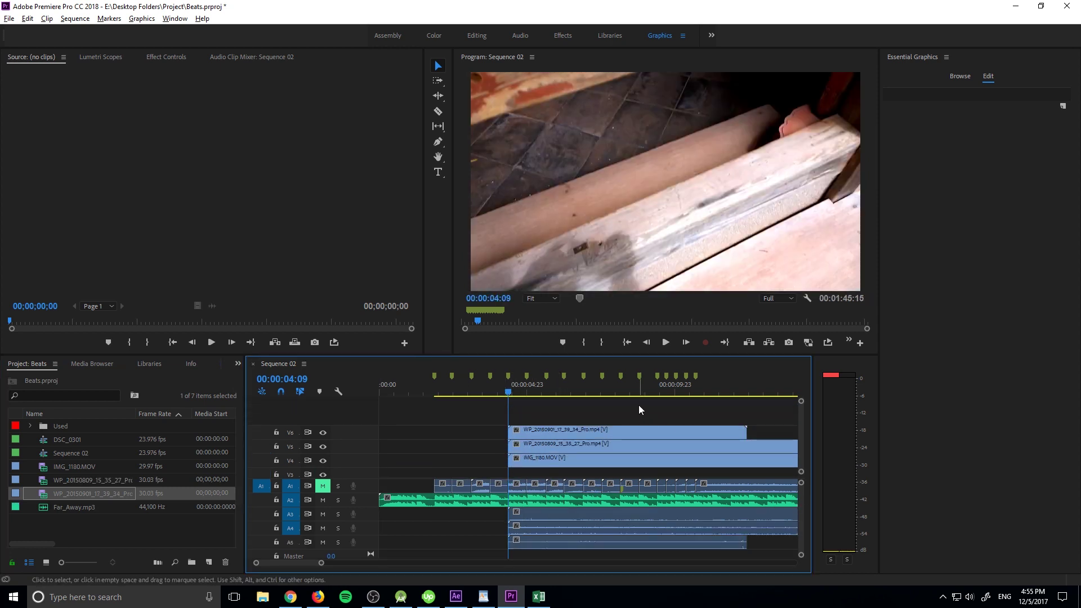
pyautogui.click(546, 428)
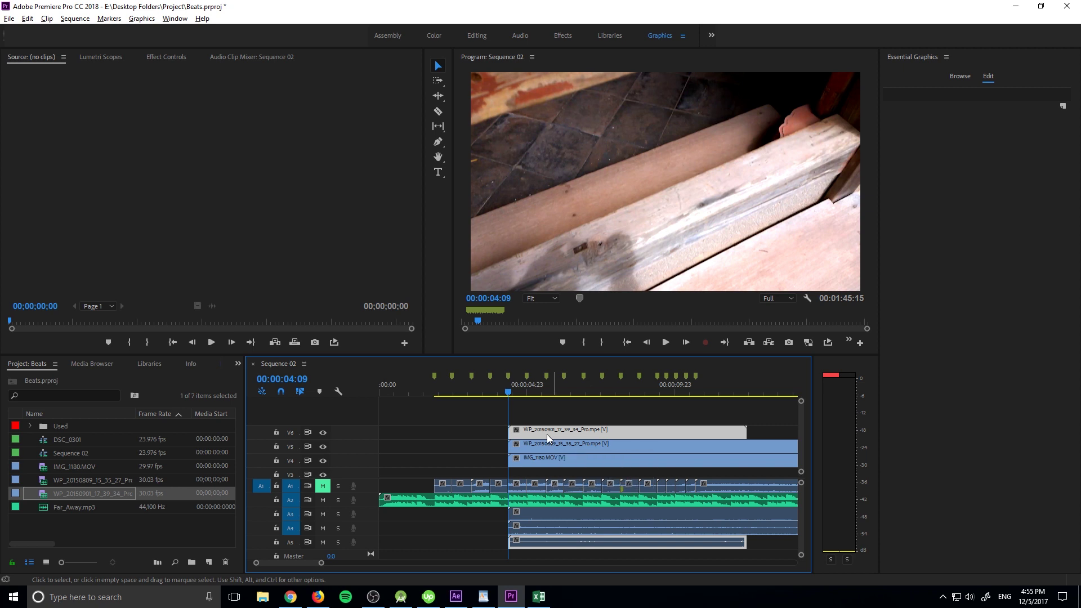
pyautogui.moveTo(586, 431); pyautogui.dragTo(559, 431)
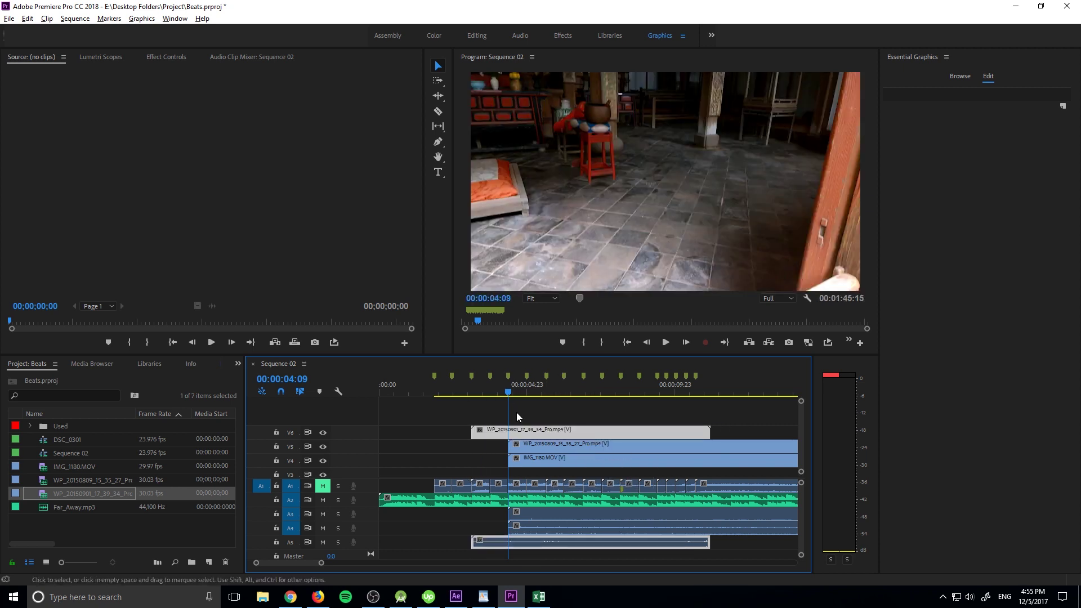
pyautogui.moveTo(521, 392); pyautogui.dragTo(583, 393)
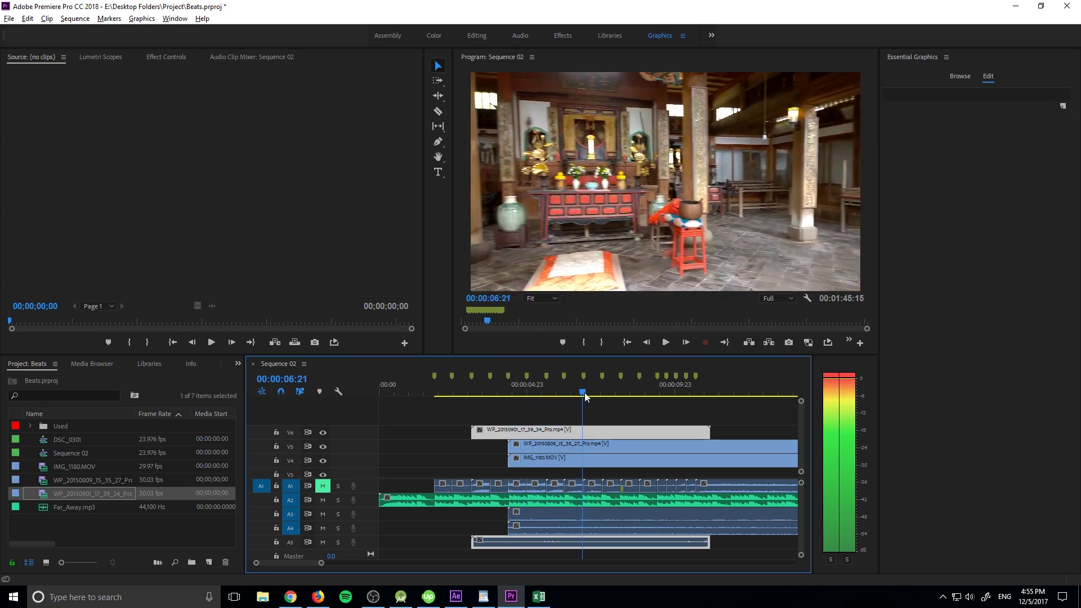
pyautogui.moveTo(473, 430)
pyautogui.mouseDown()
pyautogui.moveTo(585, 428)
pyautogui.moveTo(524, 433)
pyautogui.mouseUp()
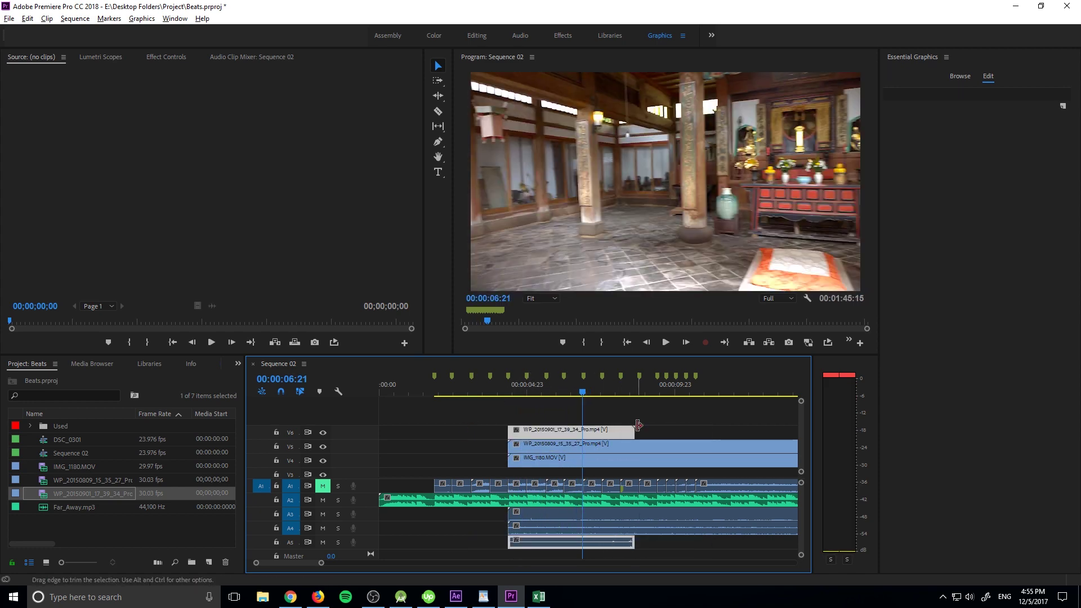
pyautogui.moveTo(634, 431); pyautogui.dragTo(526, 434)
# - Hide track V6, split the WP_20150809 clip on V5 at 00:00:04:23 and delete the part after the cut
pyautogui.click(527, 447)
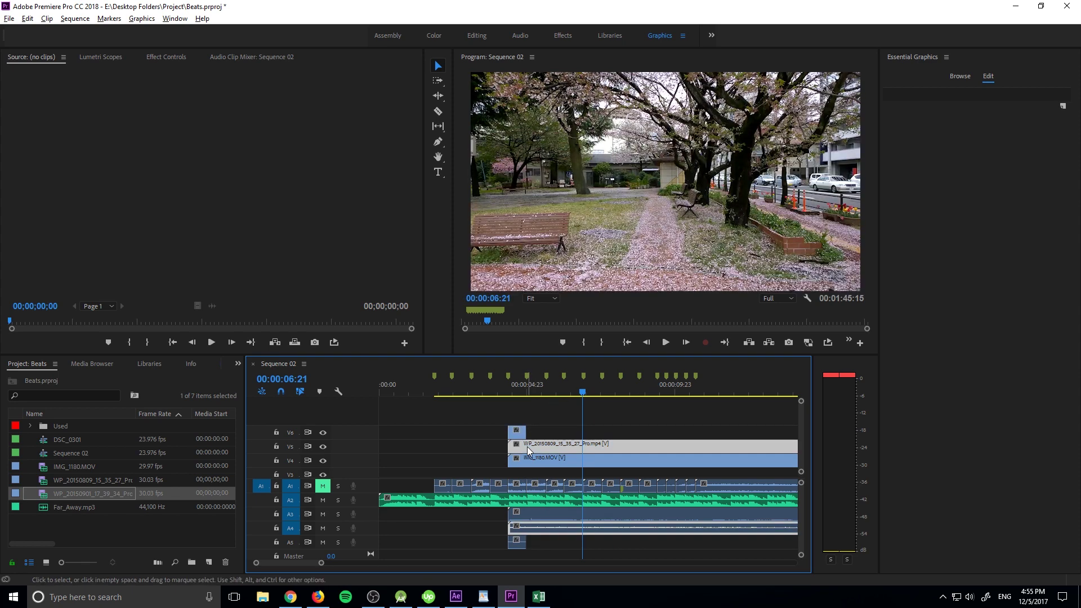
pyautogui.click(509, 392)
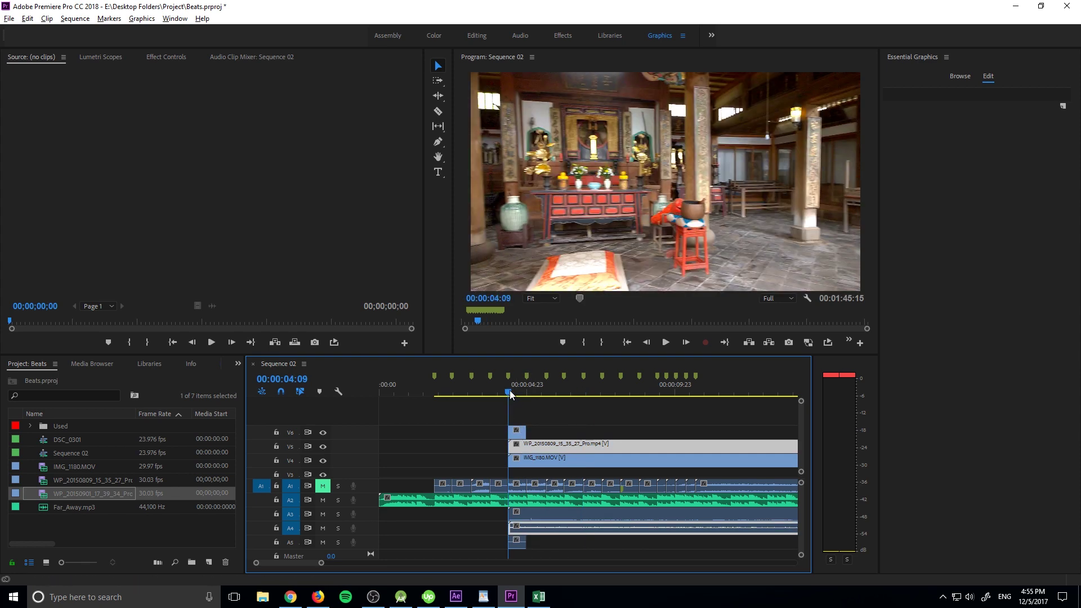
pyautogui.click(323, 433)
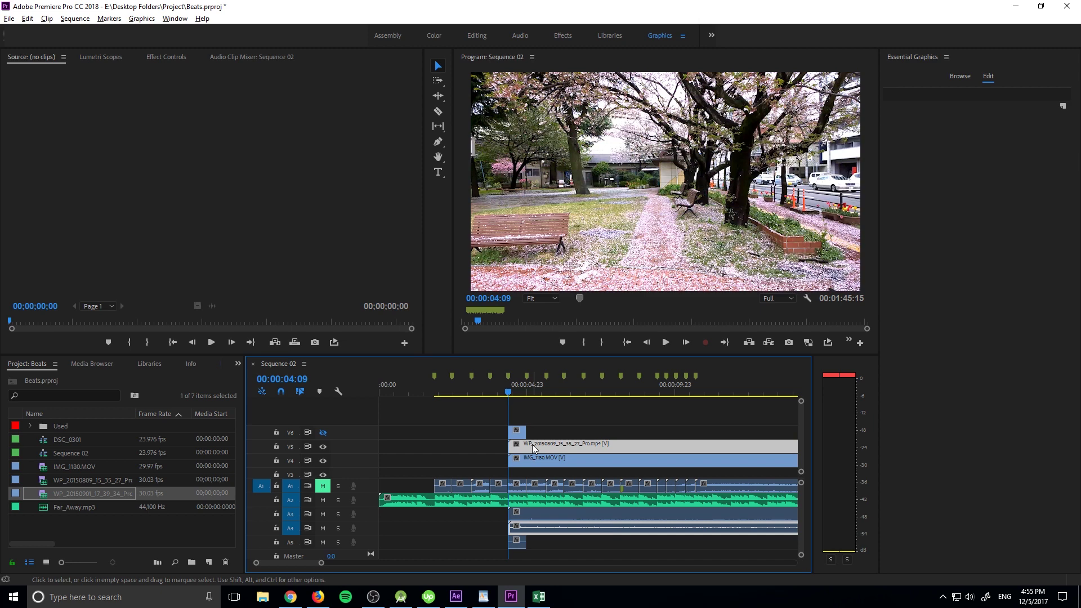
pyautogui.moveTo(511, 392); pyautogui.dragTo(526, 392)
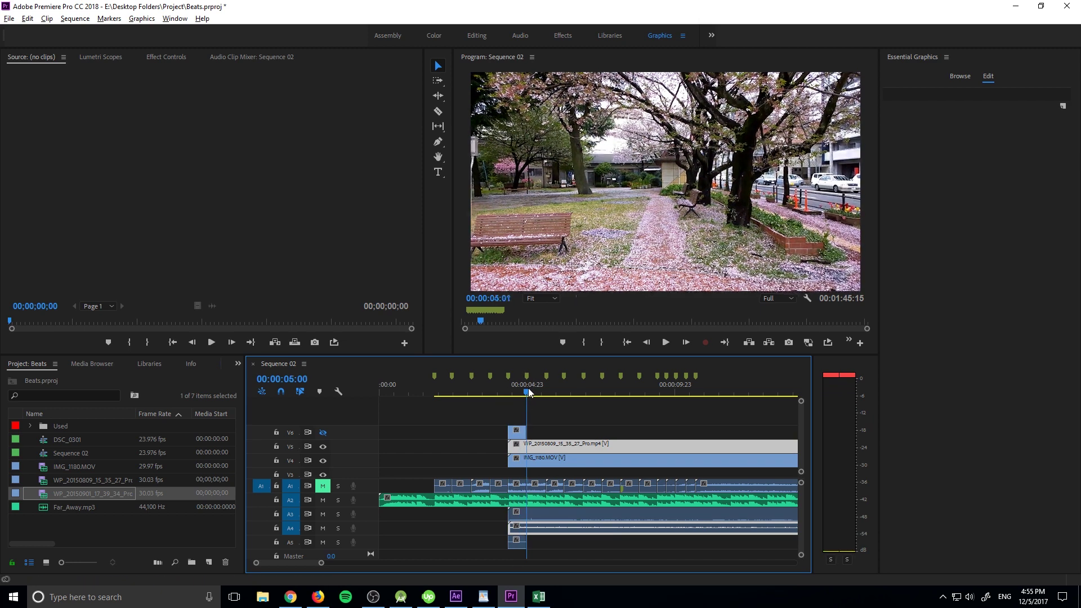
pyautogui.press('c')
pyautogui.click(533, 441)
pyautogui.press('v')
pyautogui.click(539, 441)
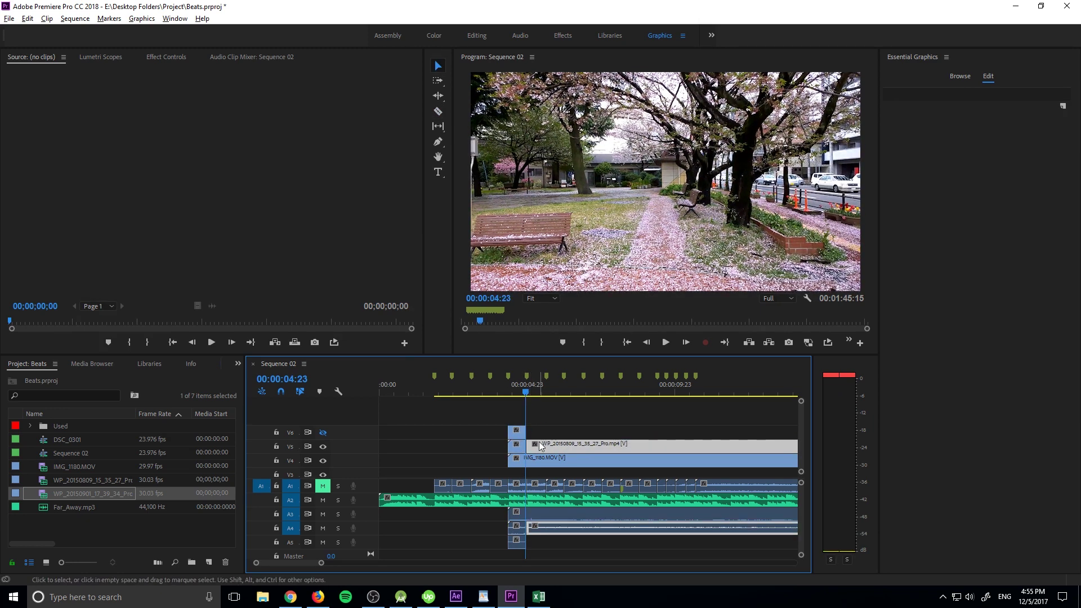
pyautogui.press('Delete')
# - Hide track V5, split the IMG_1180.MOV clip on V4 at the end of the clips above it and delete the remainder
pyautogui.click(519, 392)
pyautogui.moveTo(519, 392); pyautogui.dragTo(508, 392)
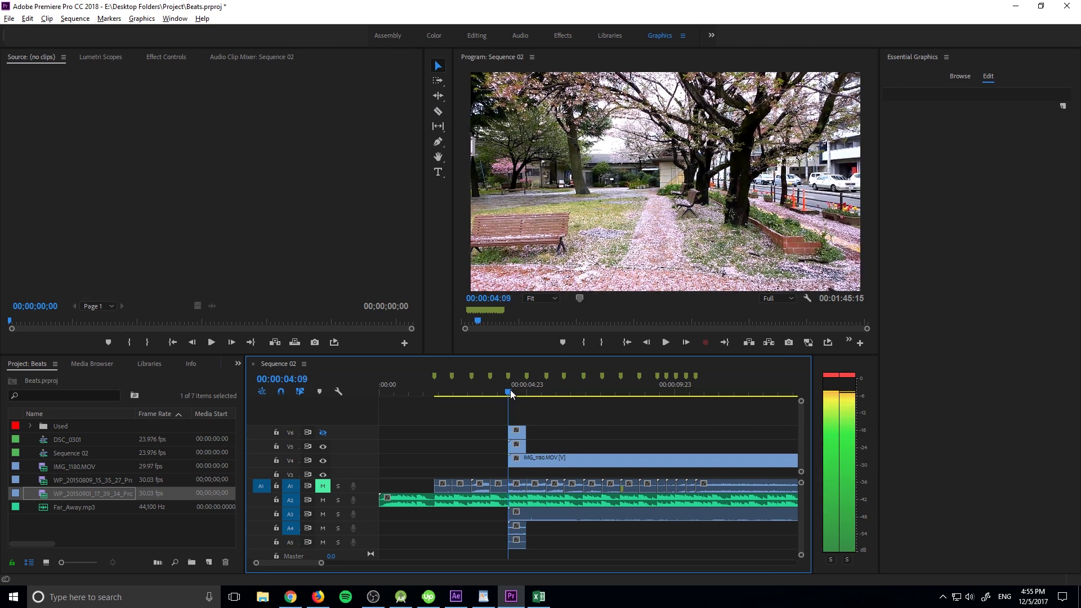
pyautogui.click(322, 446)
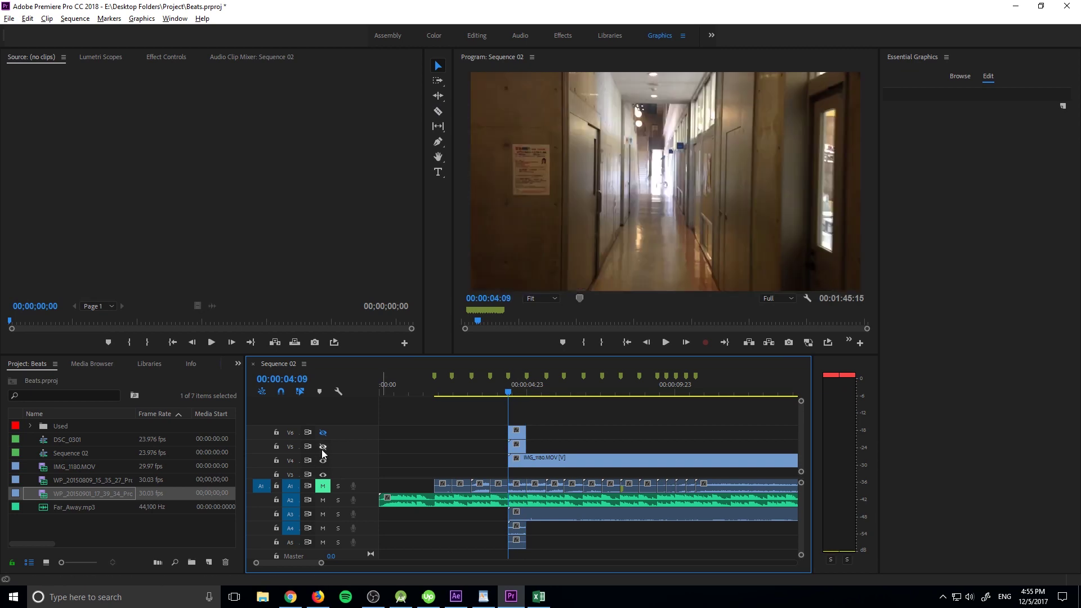
pyautogui.moveTo(512, 394); pyautogui.dragTo(566, 392)
pyautogui.moveTo(512, 458)
pyautogui.mouseDown()
pyautogui.moveTo(567, 458)
pyautogui.moveTo(523, 459)
pyautogui.mouseUp()
pyautogui.click(527, 389)
pyautogui.click(530, 390)
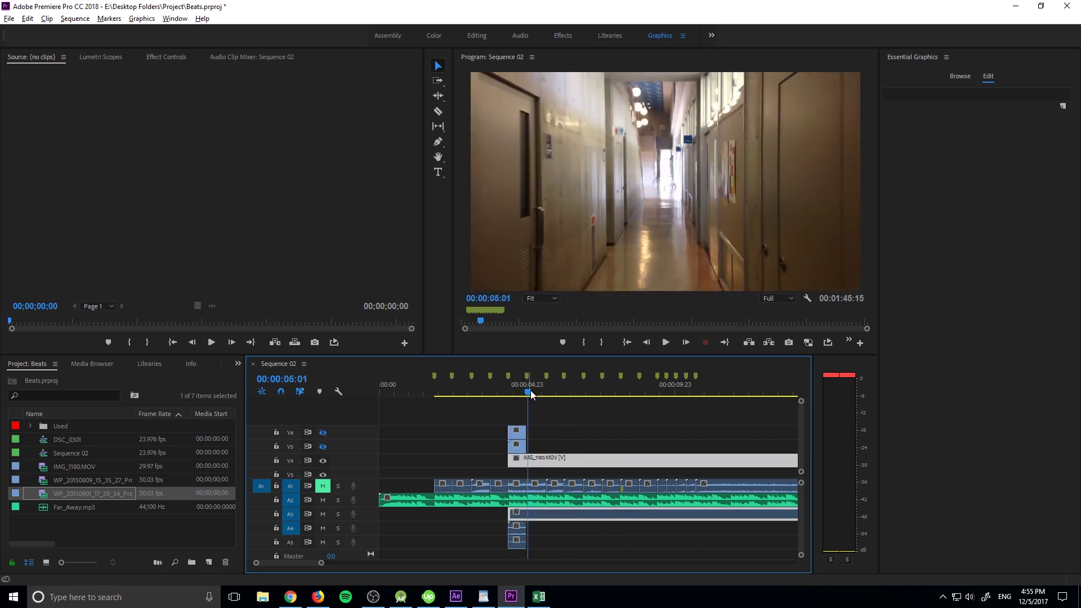
pyautogui.press('c')
pyautogui.click(528, 459)
pyautogui.press('v')
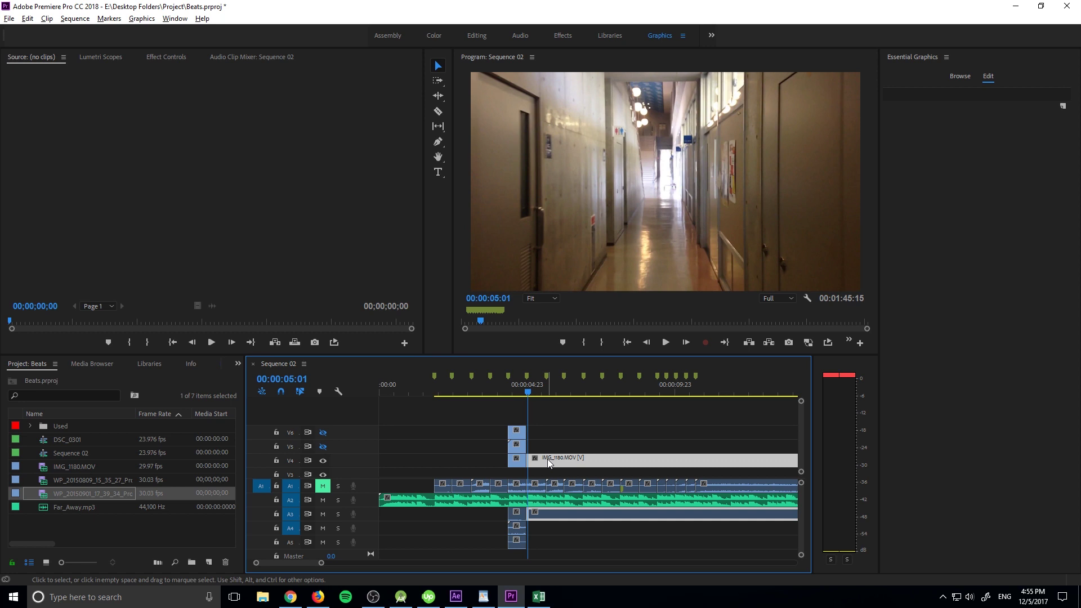
pyautogui.press('Delete')
# - Remove the linked audio of the three stacked clips from tracks A3, A4 and A5, keeping their video
pyautogui.moveTo(545, 546); pyautogui.dragTo(488, 513)
pyautogui.rightClick(514, 513)
pyautogui.click(544, 232)
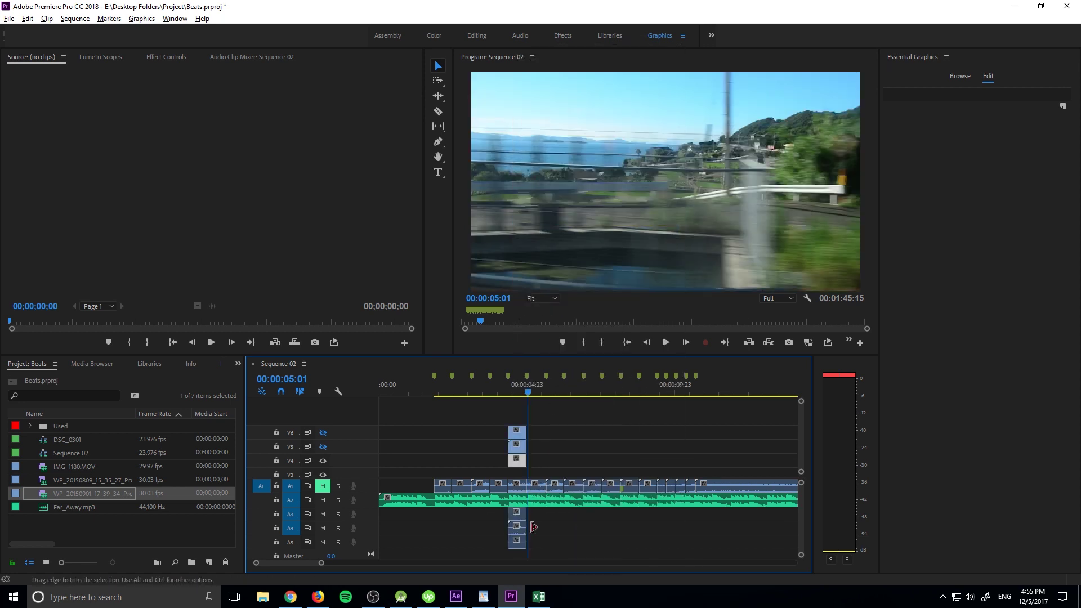
pyautogui.moveTo(545, 545); pyautogui.dragTo(487, 513)
pyautogui.press('Delete')
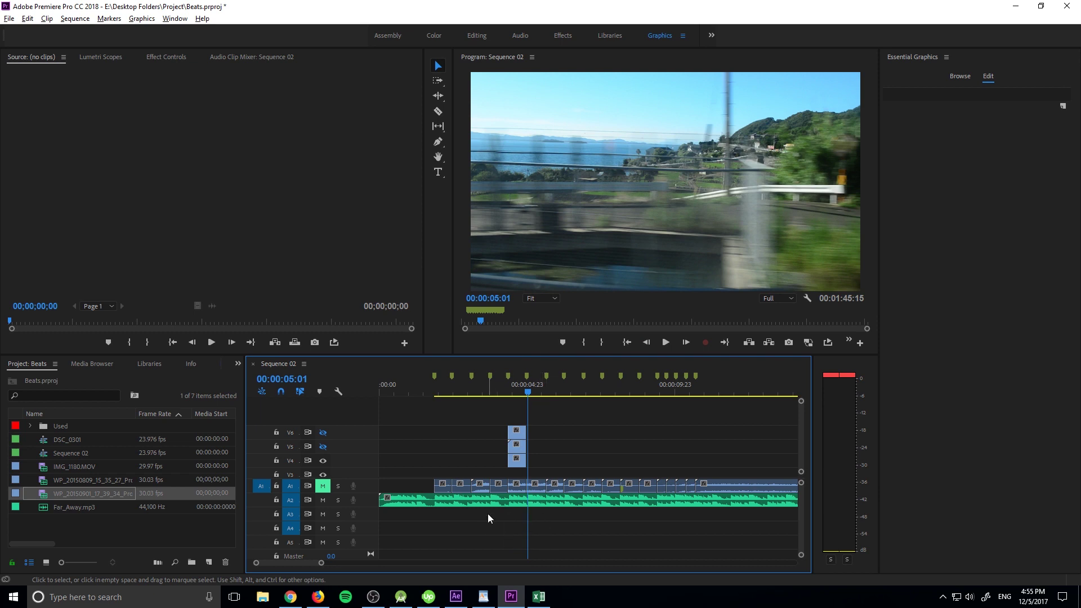
# - Play back the section around the stacked clips to check how IMG_1180.MOV fits the beat
pyautogui.scroll(2, 487, 464)
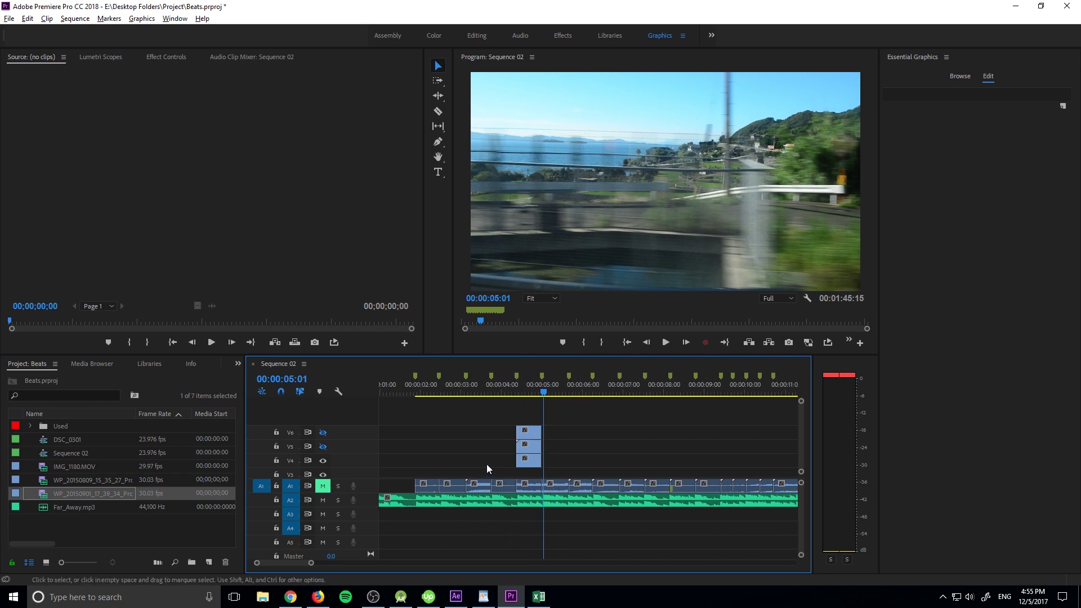
pyautogui.scroll(1, 487, 462)
pyautogui.moveTo(562, 392); pyautogui.dragTo(504, 423)
pyautogui.press('space')
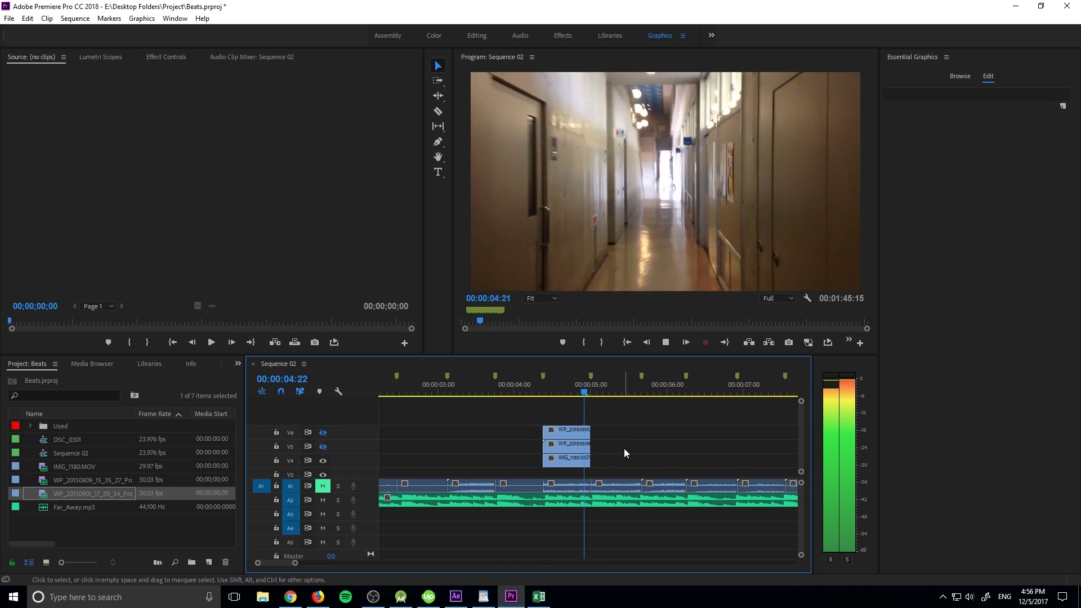
pyautogui.press('space')
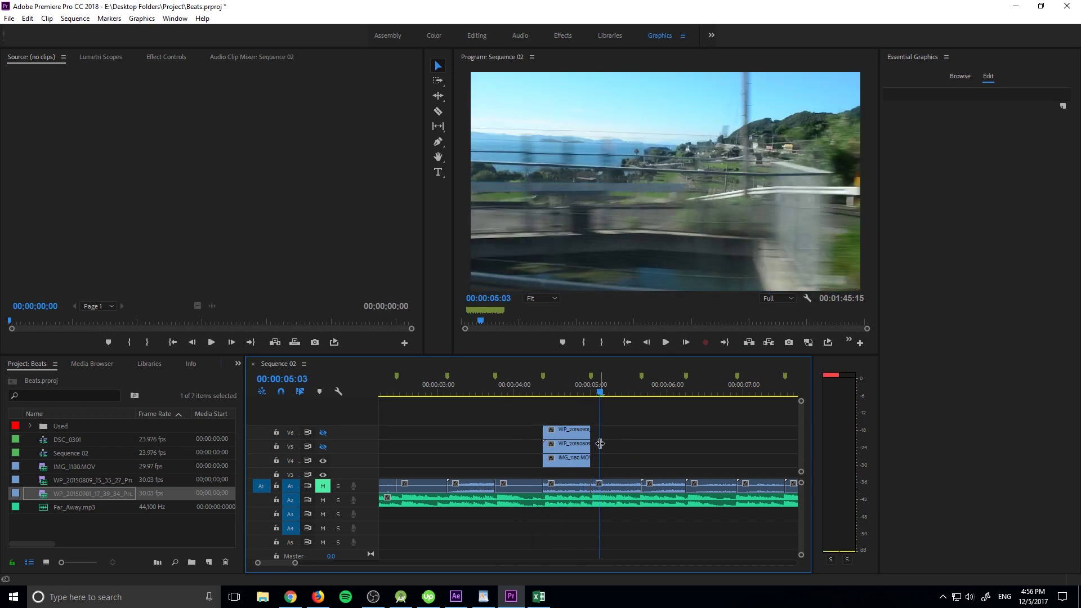
# - Move the three stacked clips down to tracks V2, V3 and V4 and show tracks V5 and V6 again
pyautogui.scroll(1, 620, 459)
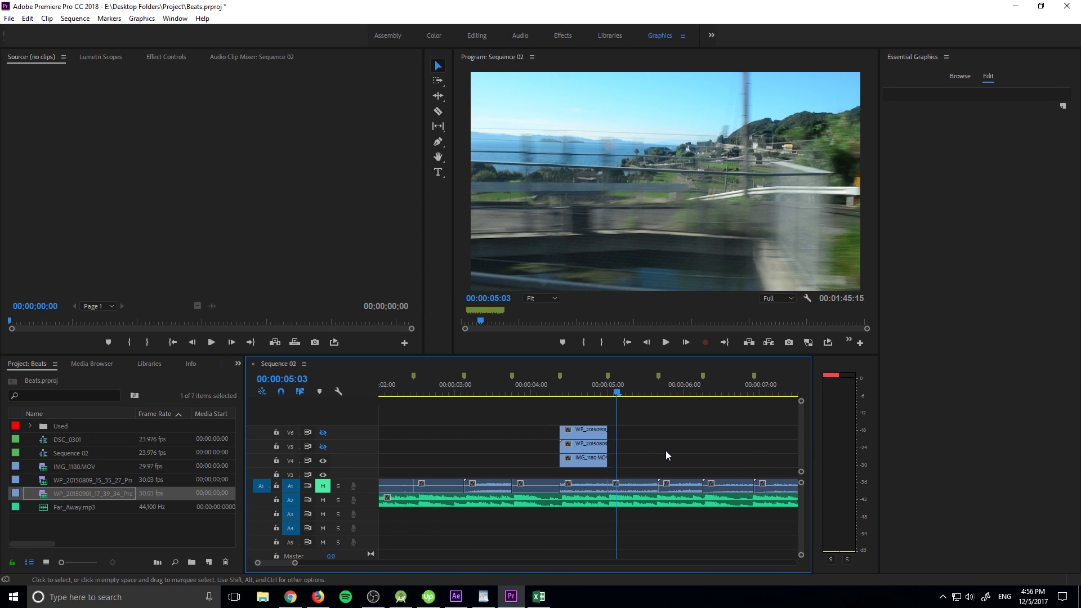
pyautogui.scroll(-3, 799, 448)
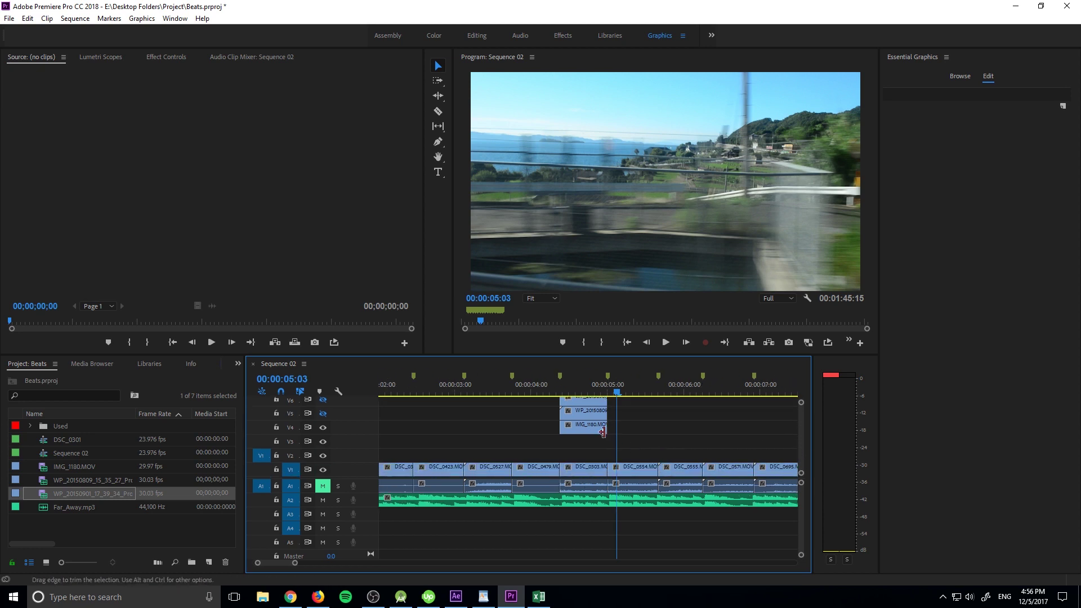
pyautogui.moveTo(573, 437)
pyautogui.mouseDown()
pyautogui.moveTo(563, 399)
pyautogui.moveTo(585, 436)
pyautogui.mouseUp()
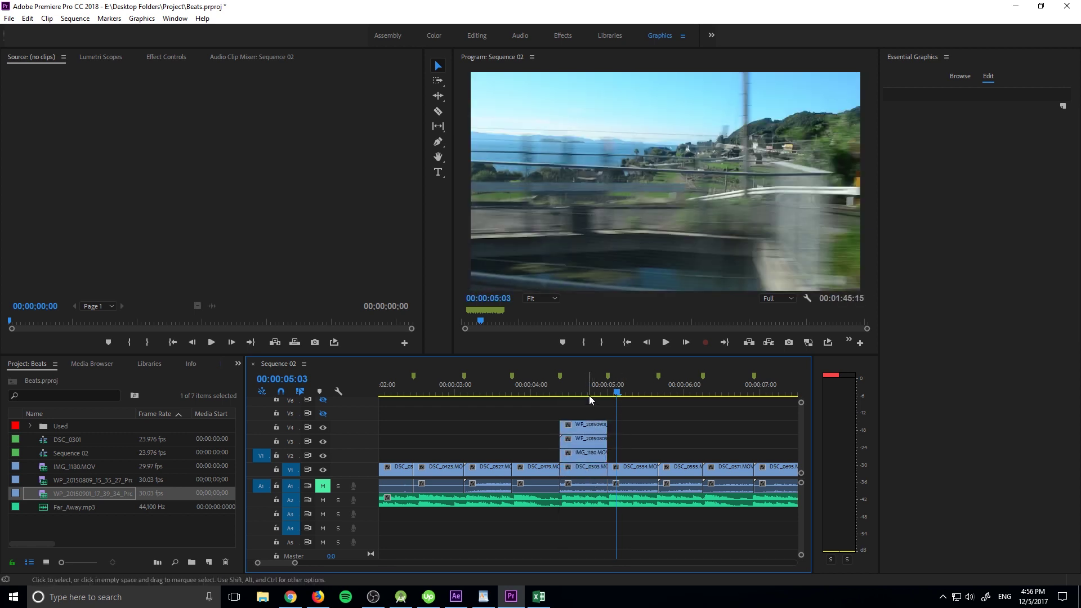
pyautogui.click(569, 396)
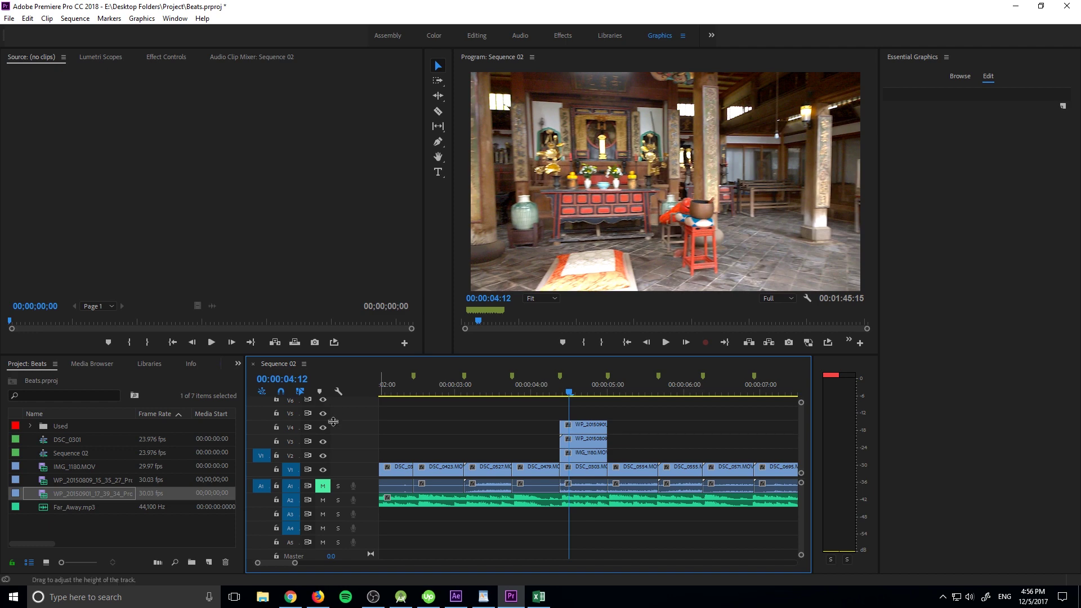
# - Play back the section with the WP_20150901 clip as the topmost visible clip
pyautogui.click(512, 393)
pyautogui.press('space')
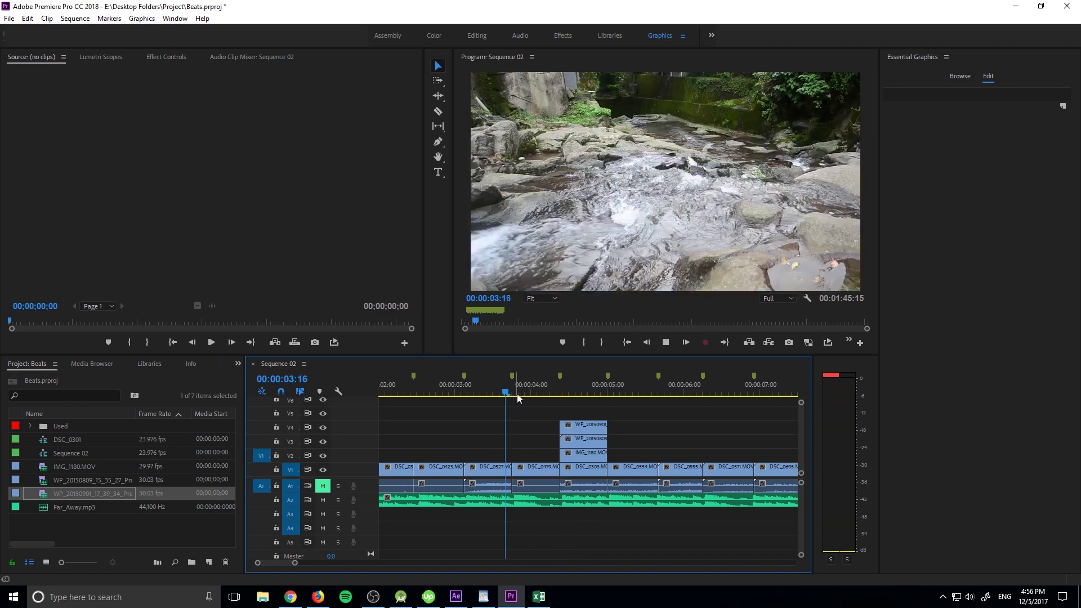
pyautogui.press('space')
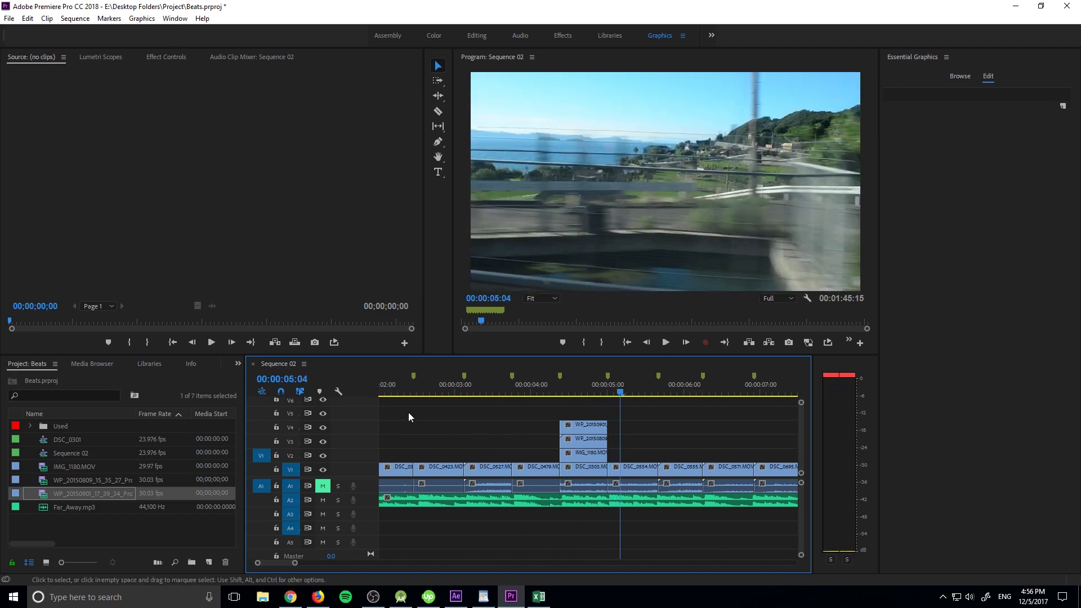
# - Hide tracks V5 and V4 and play the section to preview the WP_20150809 clip on V3
pyautogui.click(323, 413)
pyautogui.click(324, 427)
pyautogui.click(515, 387)
pyautogui.press('space')
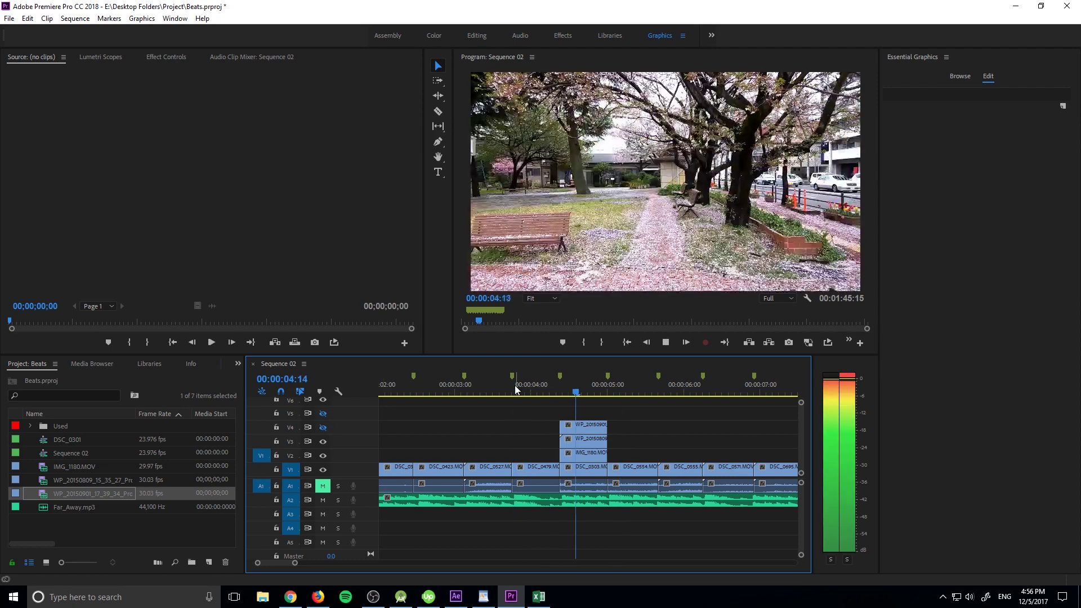
# - Hide track V3 to preview IMG_1180.MOV on V2 in playback, and show tracks V3, V4 and V5 again
pyautogui.press('space')
pyautogui.click(323, 441)
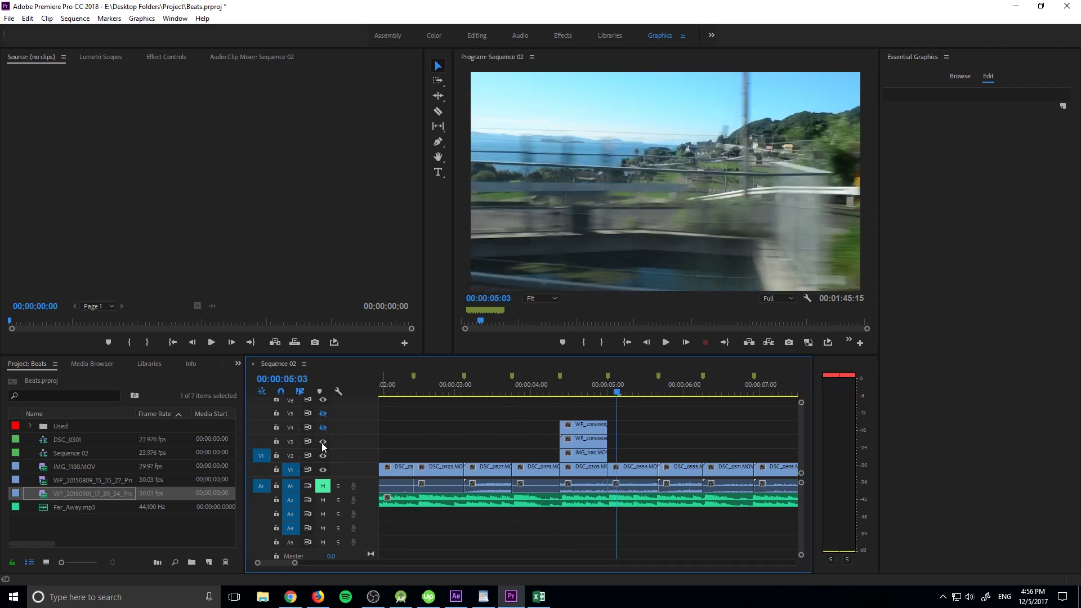
pyautogui.click(539, 387)
pyautogui.press('space')
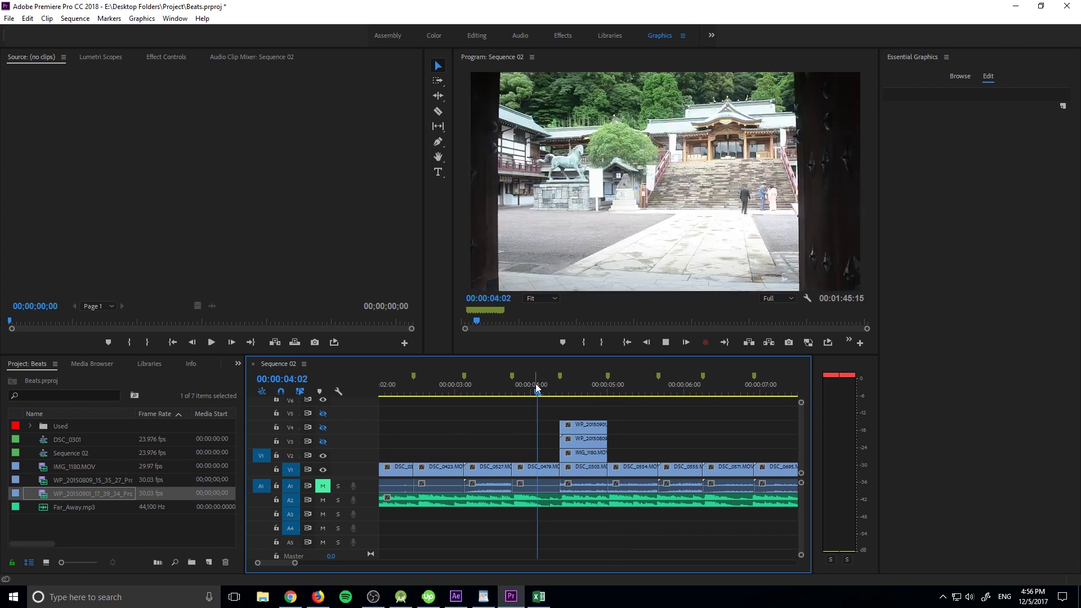
pyautogui.press('space')
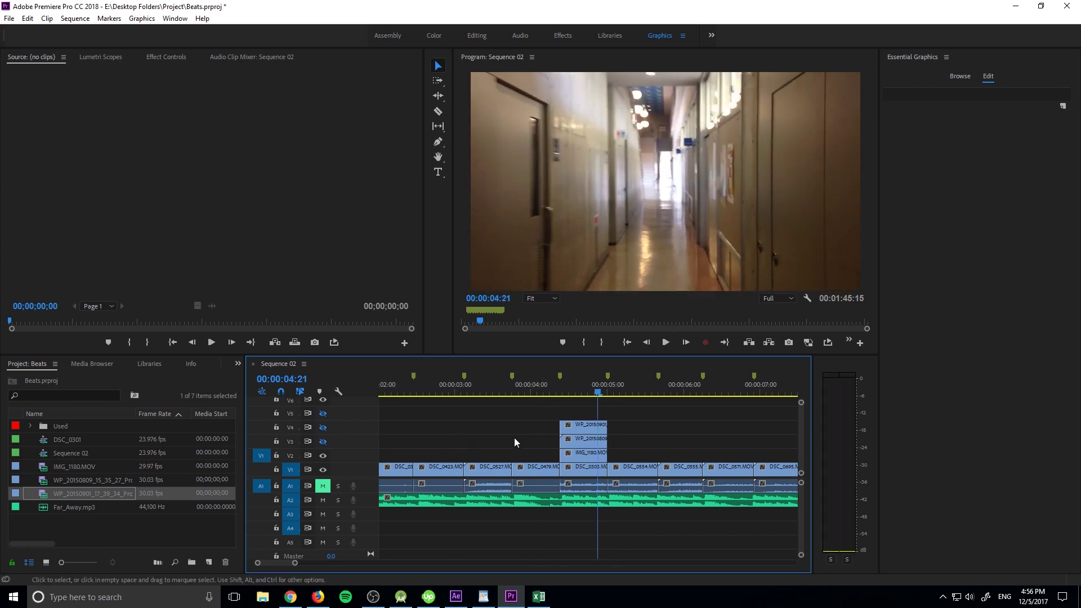
pyautogui.click(323, 442)
pyautogui.click(324, 413)
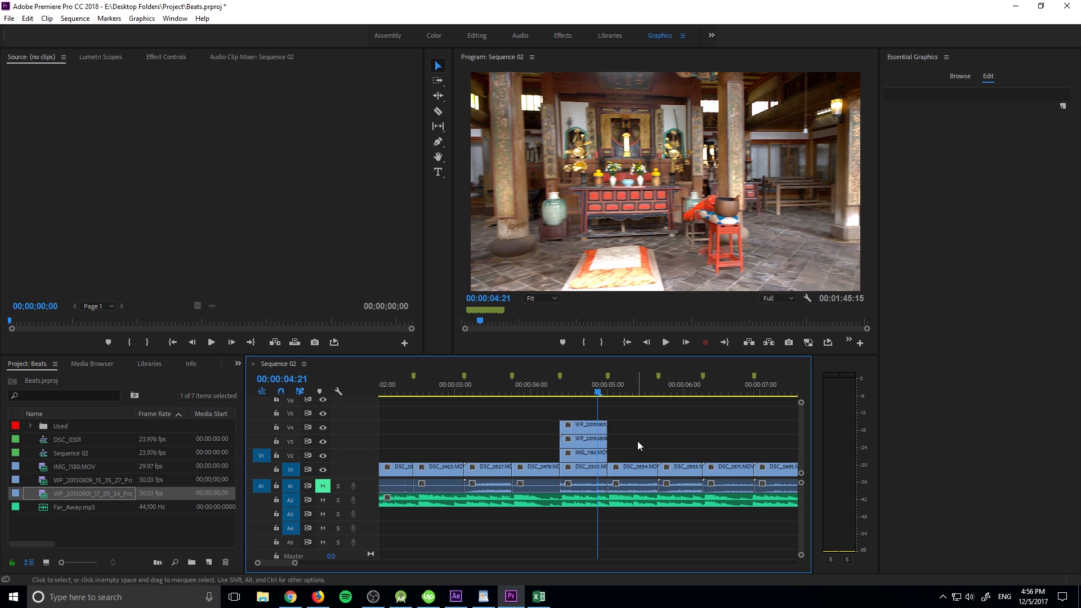
# - Select the stacked clips on V1, V2 and V3 together and bring up the clip commands that include Enable
pyautogui.click(577, 469)
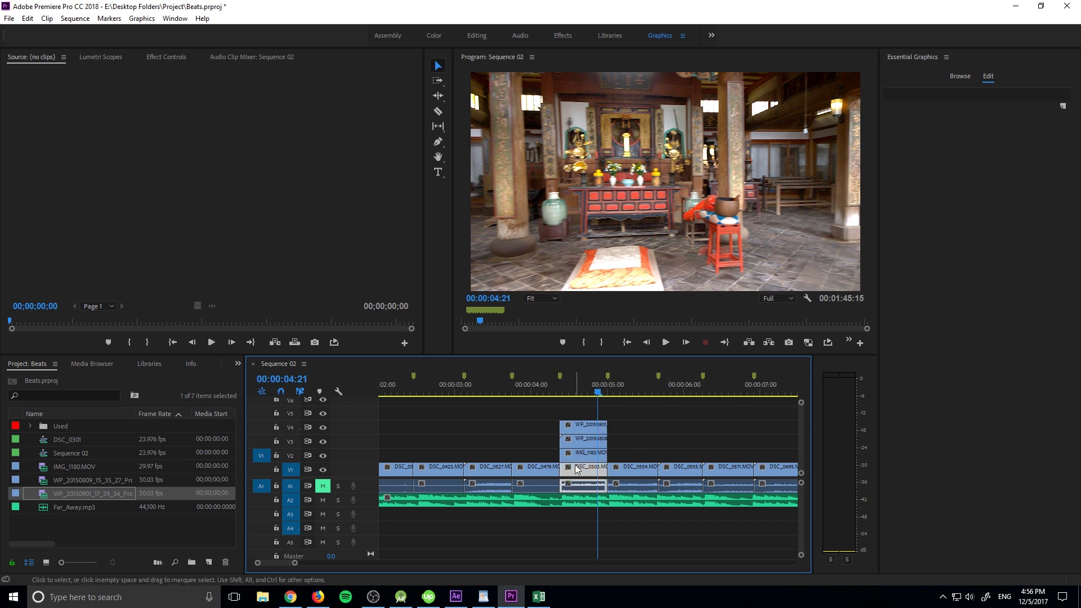
pyautogui.click(580, 443)
pyautogui.click(579, 453)
pyautogui.click(584, 469)
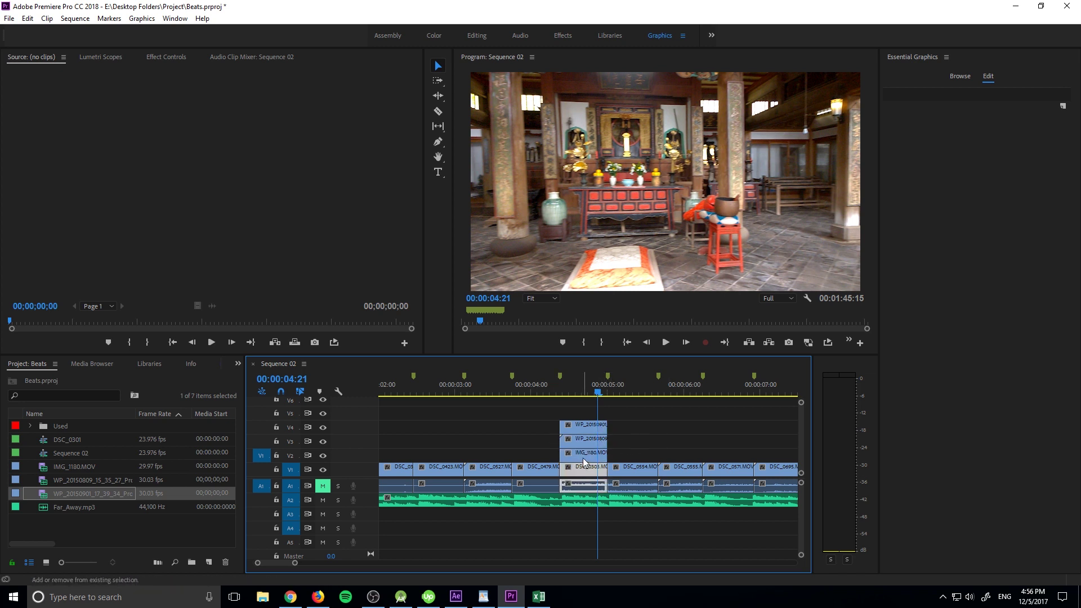
pyautogui.keyDown('shift'); pyautogui.click(582, 453); pyautogui.keyUp('shift')
pyautogui.keyDown('shift'); pyautogui.click(582, 442); pyautogui.keyUp('shift')
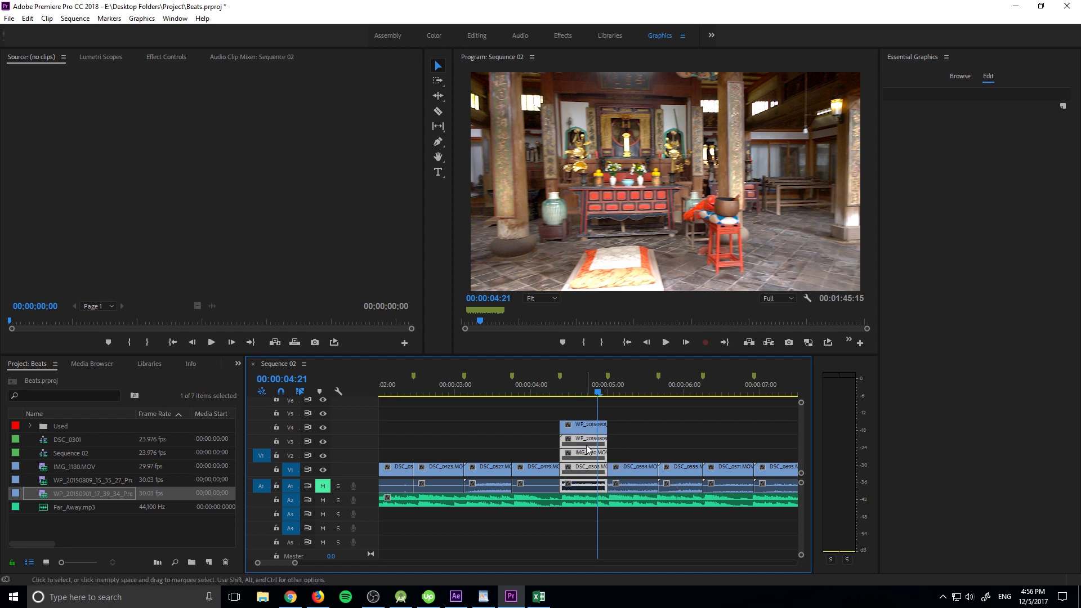
pyautogui.rightClick(587, 445)
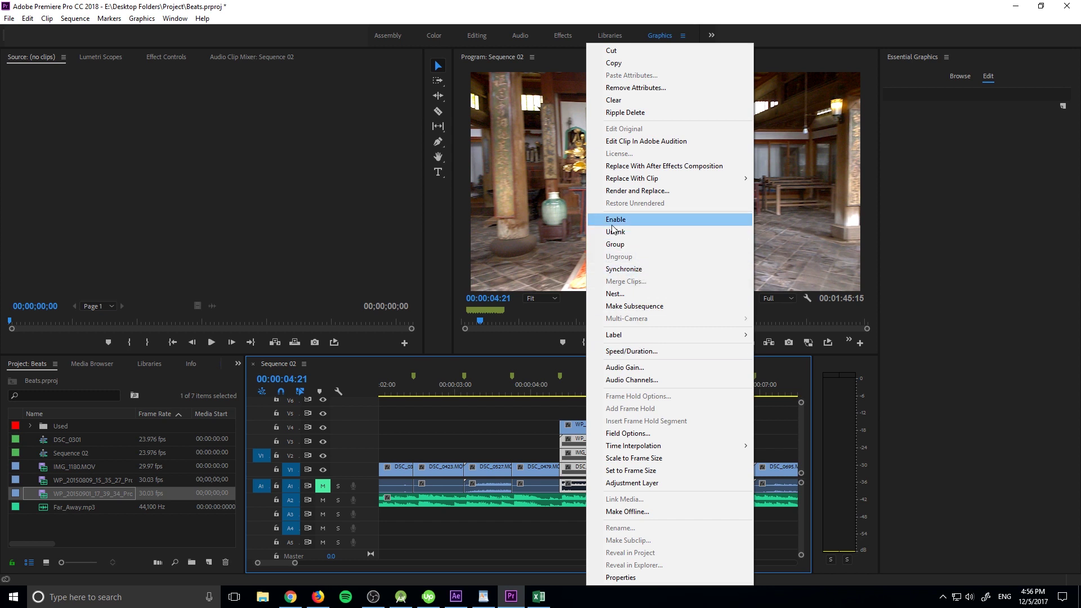
# - Look up the Enable clip command in the keyboard shortcuts by searching for "enable", and leave its shortcut as it is
pyautogui.click(27, 18)
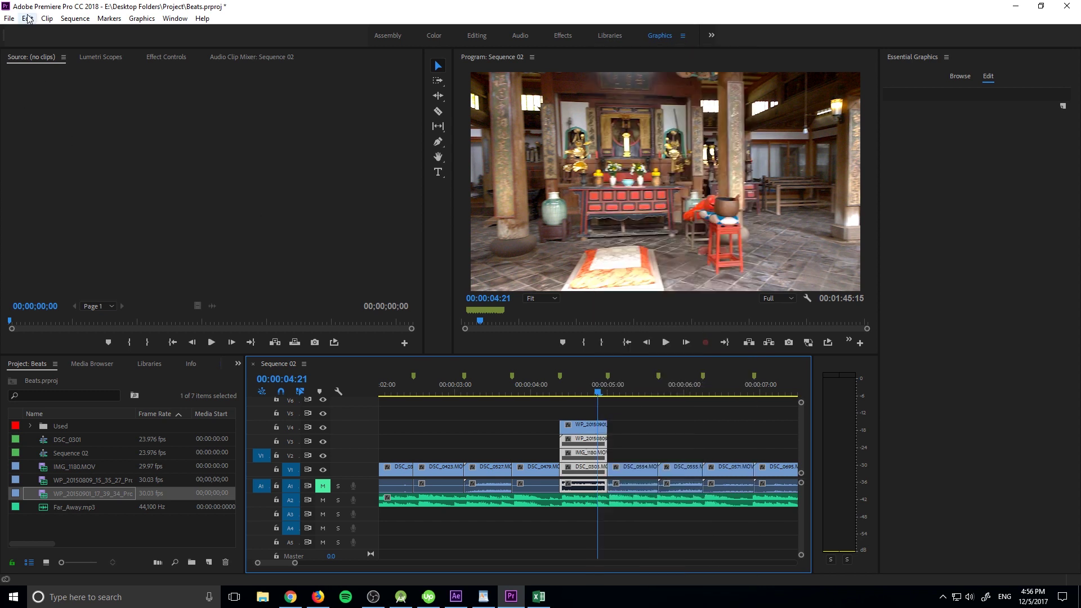
pyautogui.click(27, 18)
pyautogui.click(34, 336)
pyautogui.click(182, 353)
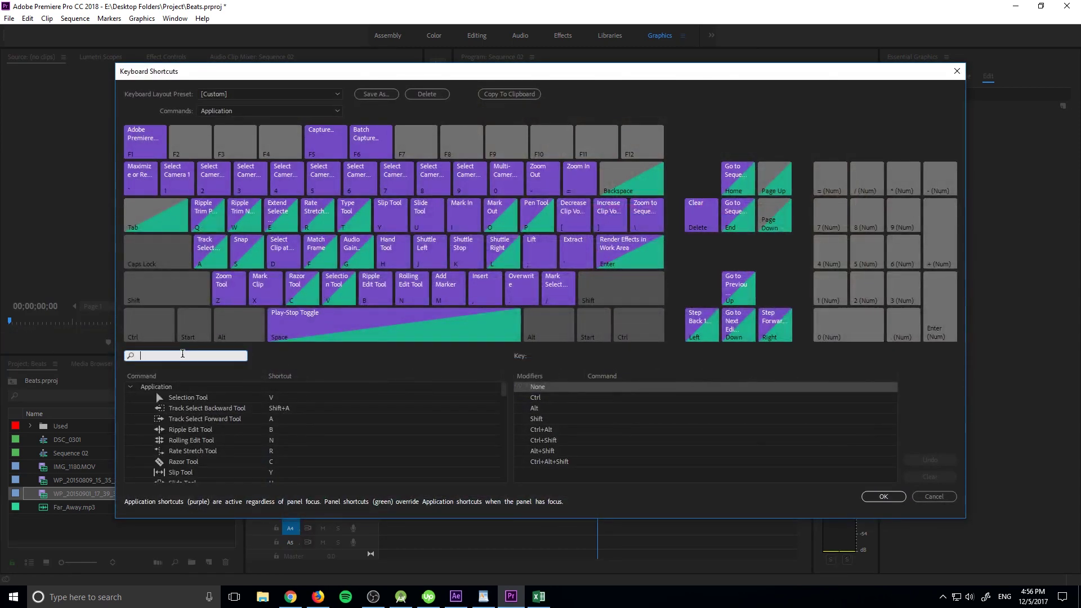
pyautogui.write('enable')
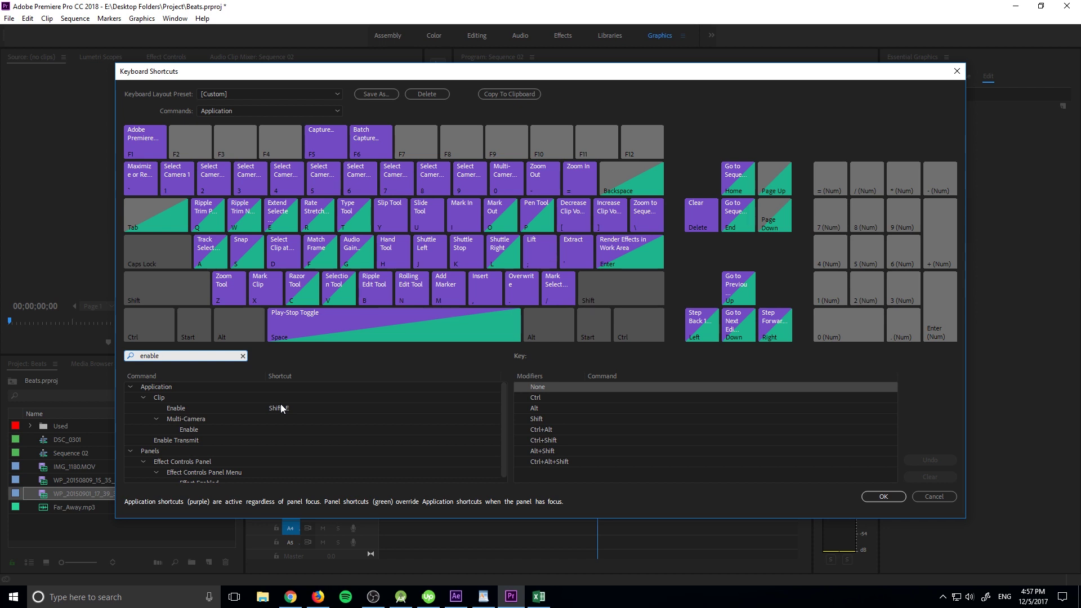
pyautogui.click(281, 408)
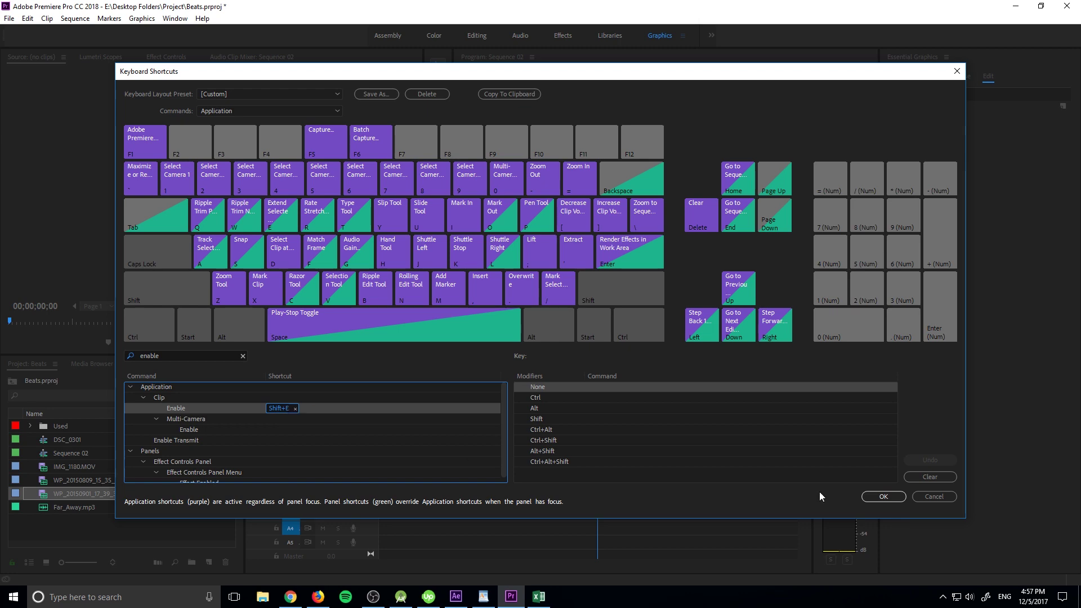
pyautogui.click(925, 494)
# - Play the stacked section and disable the three selected clips below the WP_20150901 clip
pyautogui.moveTo(598, 384); pyautogui.dragTo(551, 387)
pyautogui.press('space')
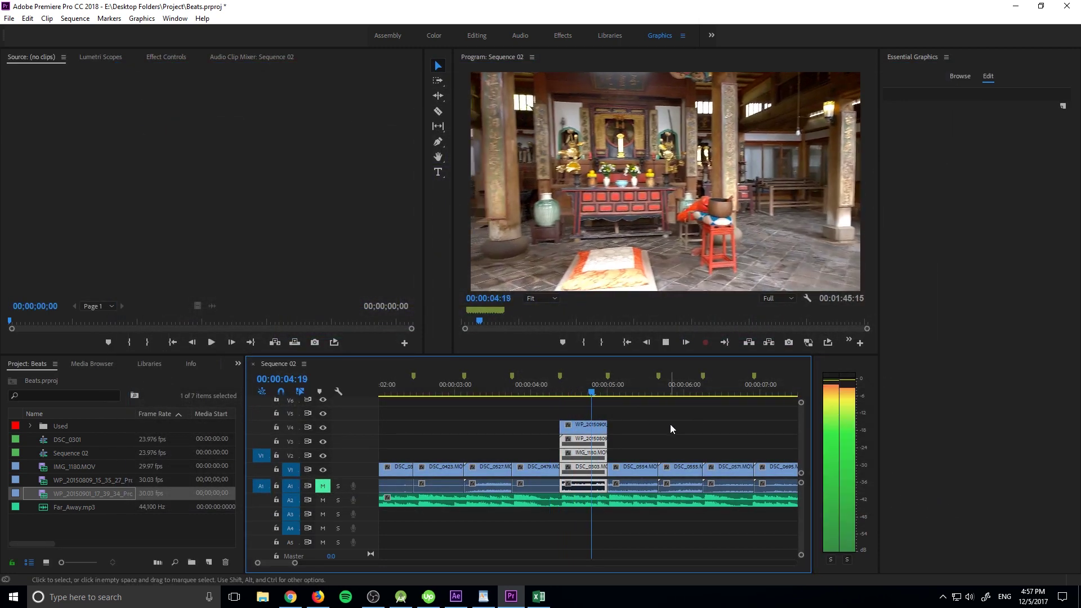
pyautogui.press('space')
pyautogui.click(576, 388)
pyautogui.hotkey('shift', 'e')
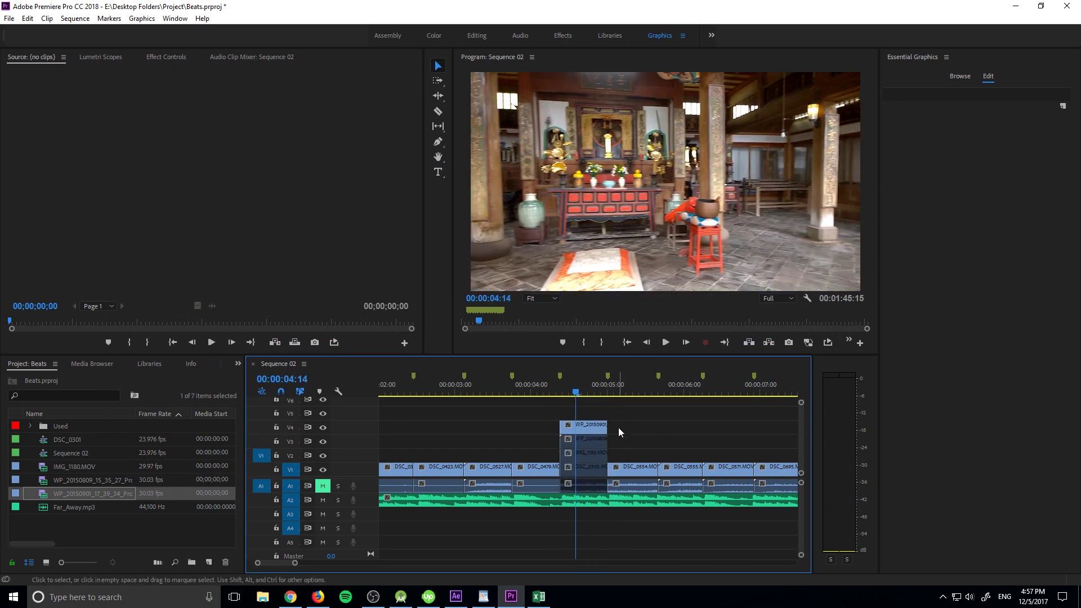
# - Disable the WP_20150901 clip on V4 and enable the WP_20150809 clip on V3
pyautogui.moveTo(617, 426); pyautogui.dragTo(591, 438)
pyautogui.hotkey('shift', 'e')
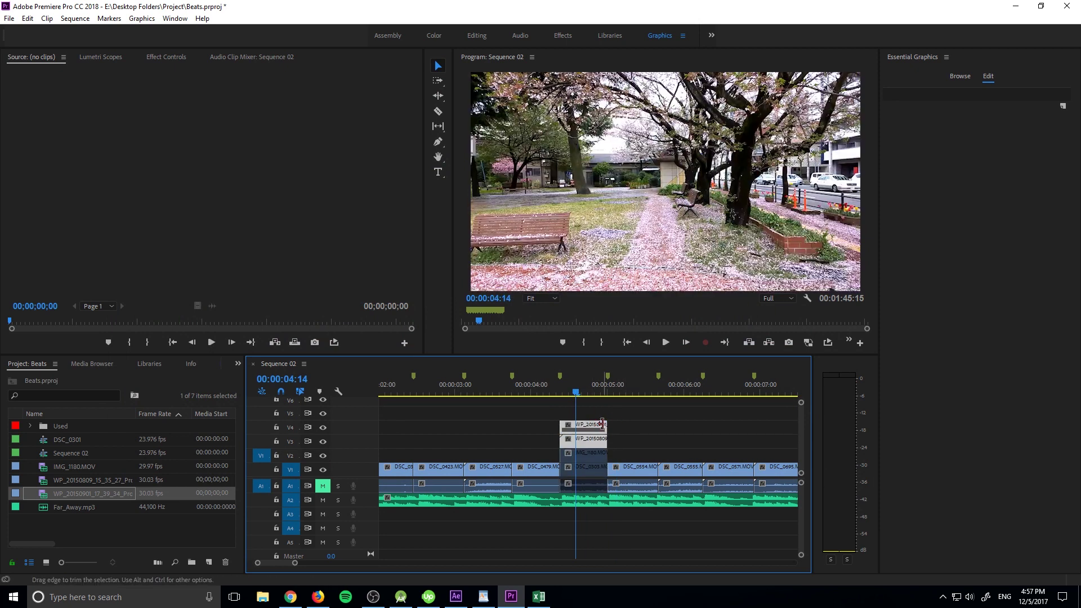
pyautogui.click(620, 441)
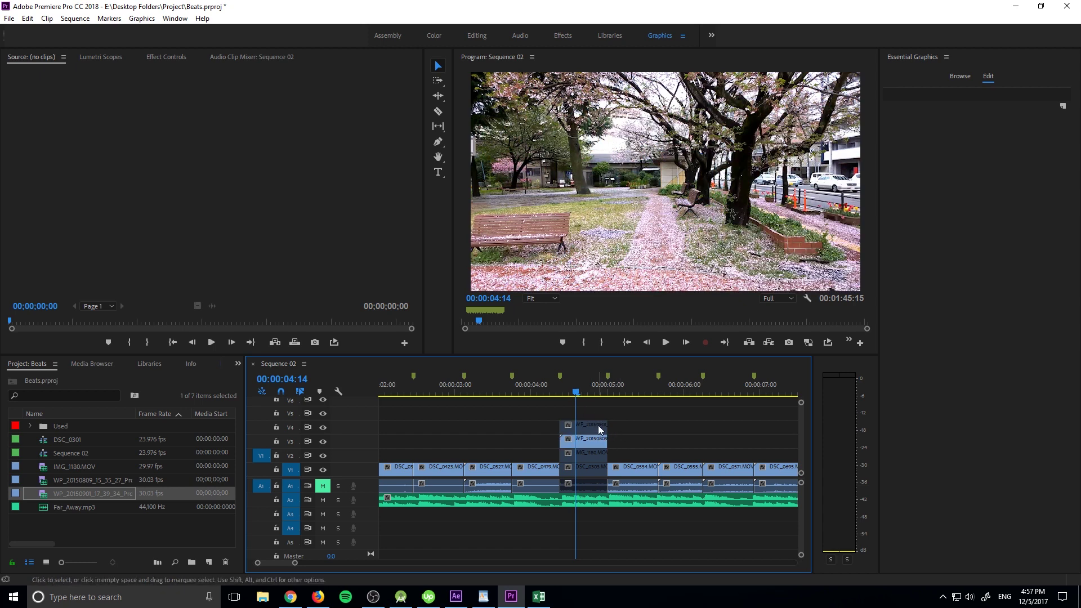
# - Select the enabled WP_20150809 clip on V3 and play the section leading into it
pyautogui.click(599, 427)
pyautogui.click(598, 438)
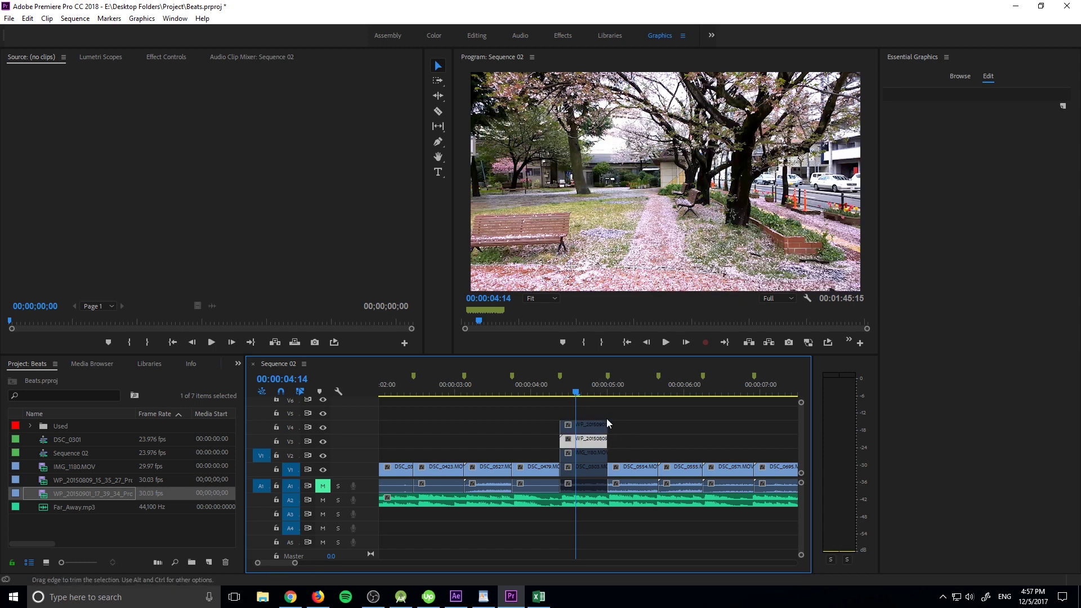
pyautogui.moveTo(557, 392); pyautogui.dragTo(525, 392)
pyautogui.press('space')
pyautogui.click(568, 395)
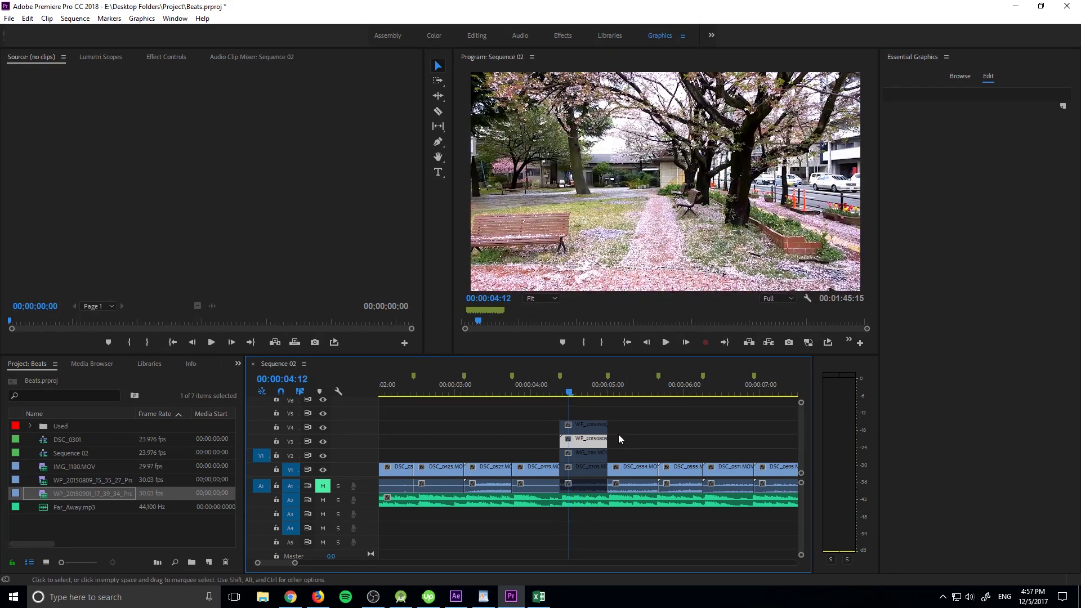
# - Switch the only enabled clip from WP_20150809 on V3 to IMG_1180.MOV on V2, and from there to DSC_0303 on V1
pyautogui.keyDown('shift'); pyautogui.click(601, 453); pyautogui.keyUp('shift')
pyautogui.hotkey('shift', 'e')
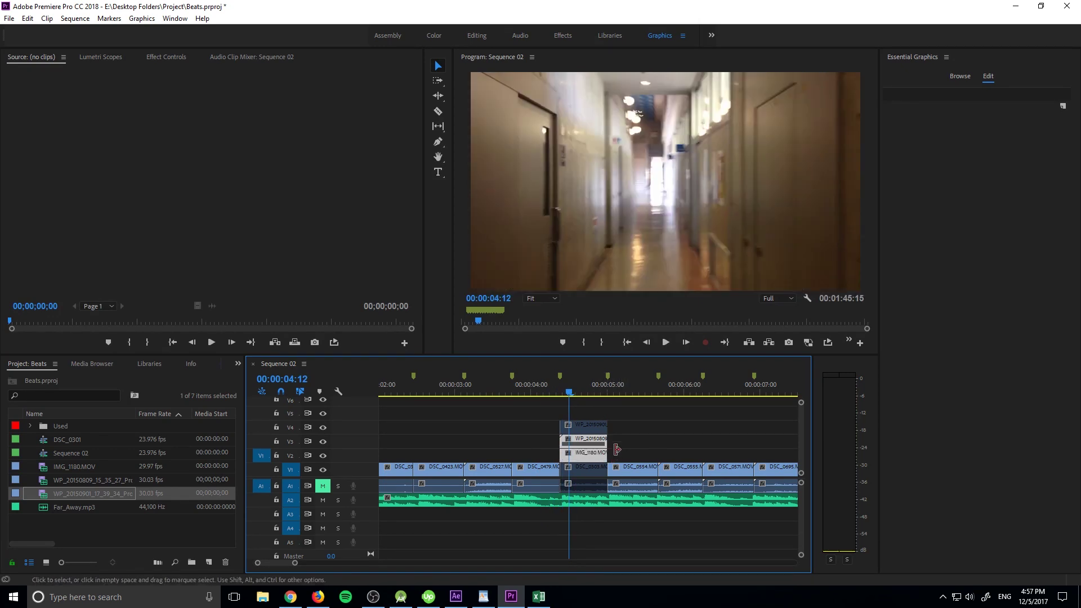
pyautogui.click(610, 454)
pyautogui.click(594, 467)
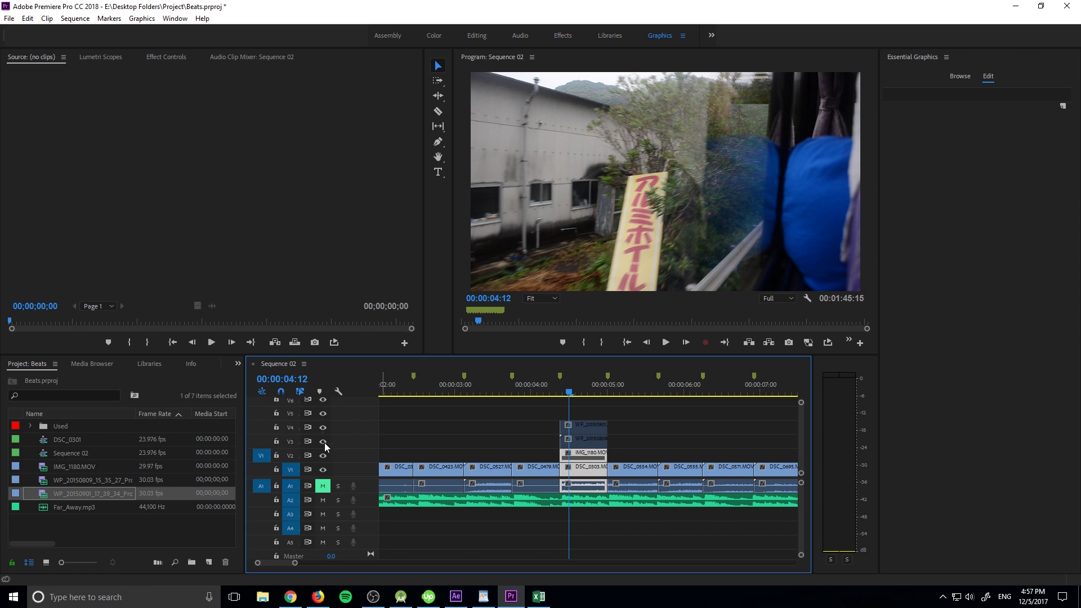
# - Disable DSC_0303 on V1, re-enable the WP_20150809 clip on V3, and set the playhead to 00:00:03:18
pyautogui.moveTo(621, 447)
pyautogui.mouseDown()
pyautogui.moveTo(596, 455)
pyautogui.moveTo(611, 453)
pyautogui.mouseUp()
pyautogui.click(583, 466)
pyautogui.keyDown('shift'); pyautogui.click(590, 445); pyautogui.keyUp('shift')
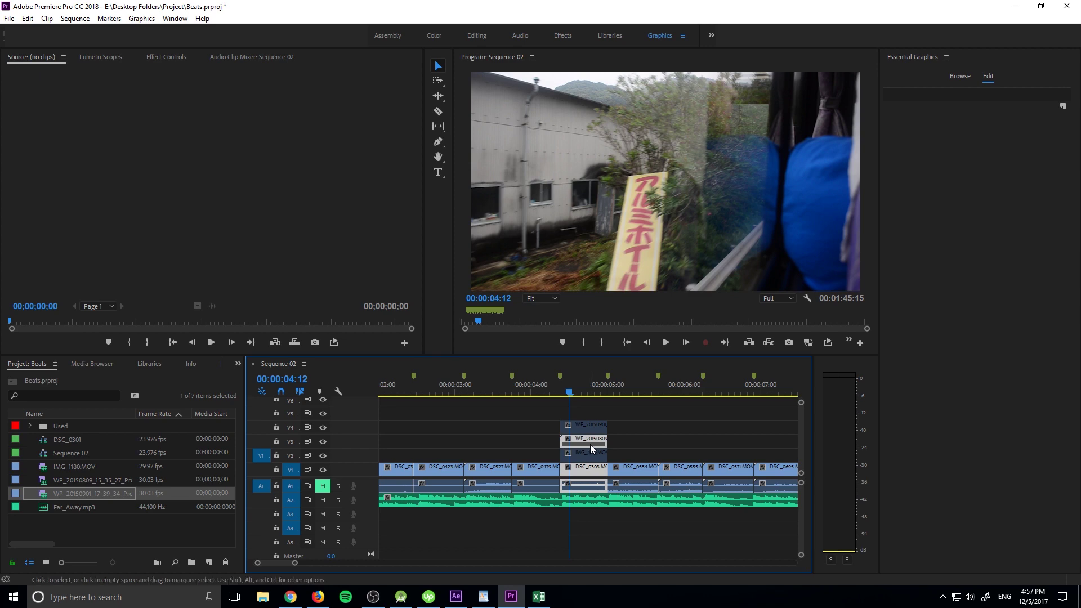
pyautogui.hotkey('shift', 'e')
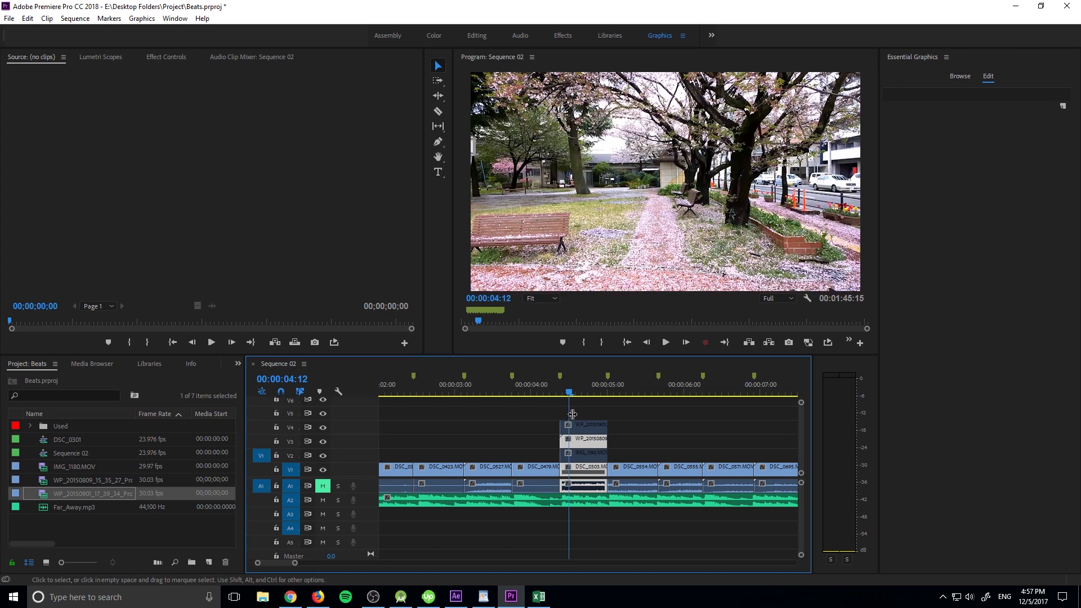
pyautogui.click(512, 393)
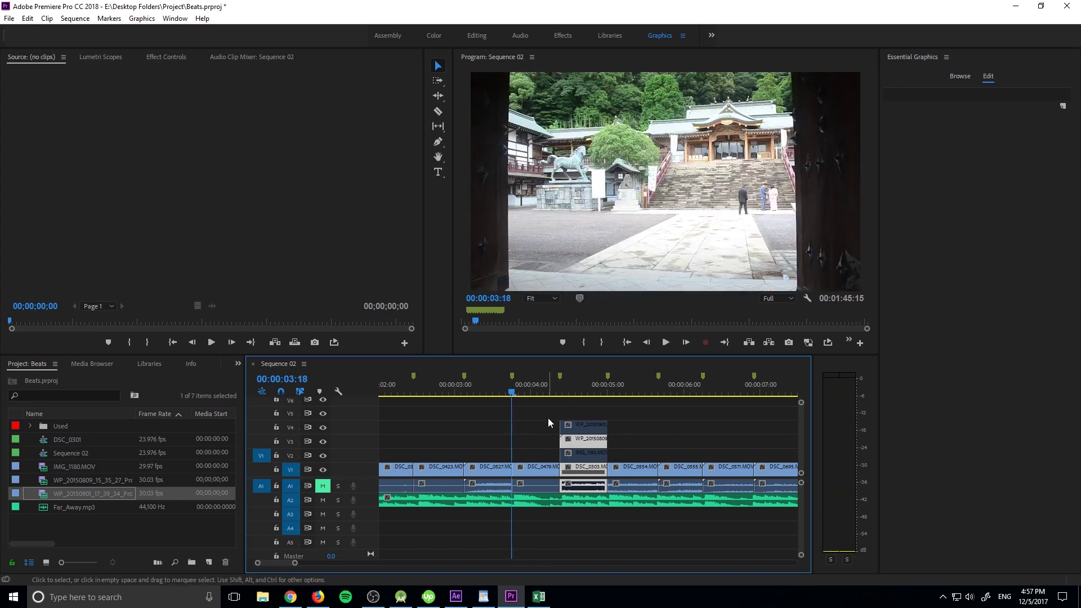
# - Undo the clip toggles back to the enabled WP_20150901 clip, redo them, and look up the Undo and Redo commands
pyautogui.click(632, 430)
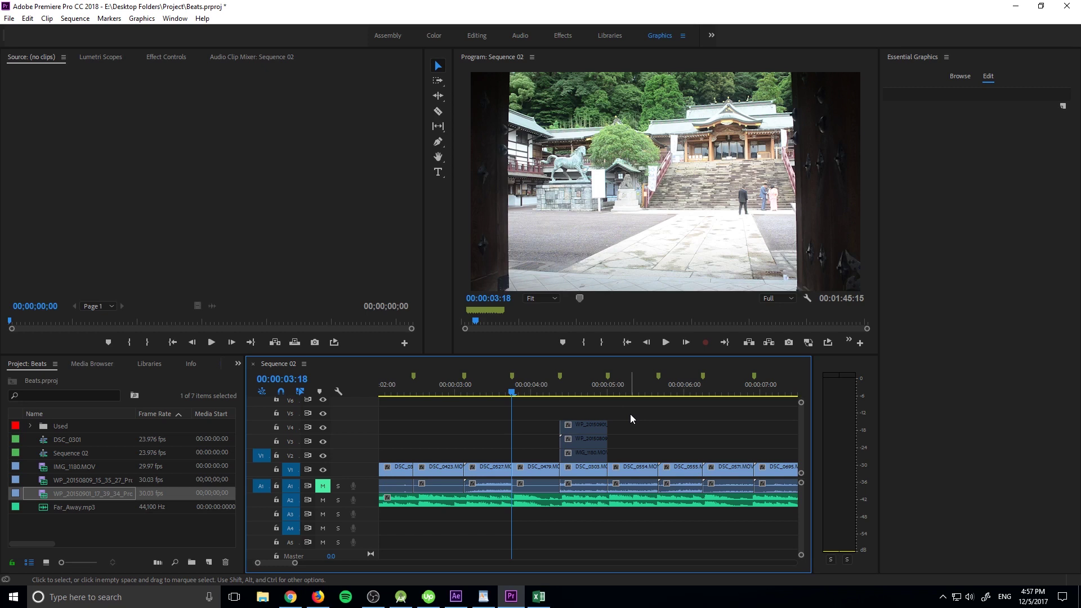
pyautogui.hotkey('ctrl', 'z')
pyautogui.hotkey('ctrl', 'z')
pyautogui.hotkey('ctrl', 'z')
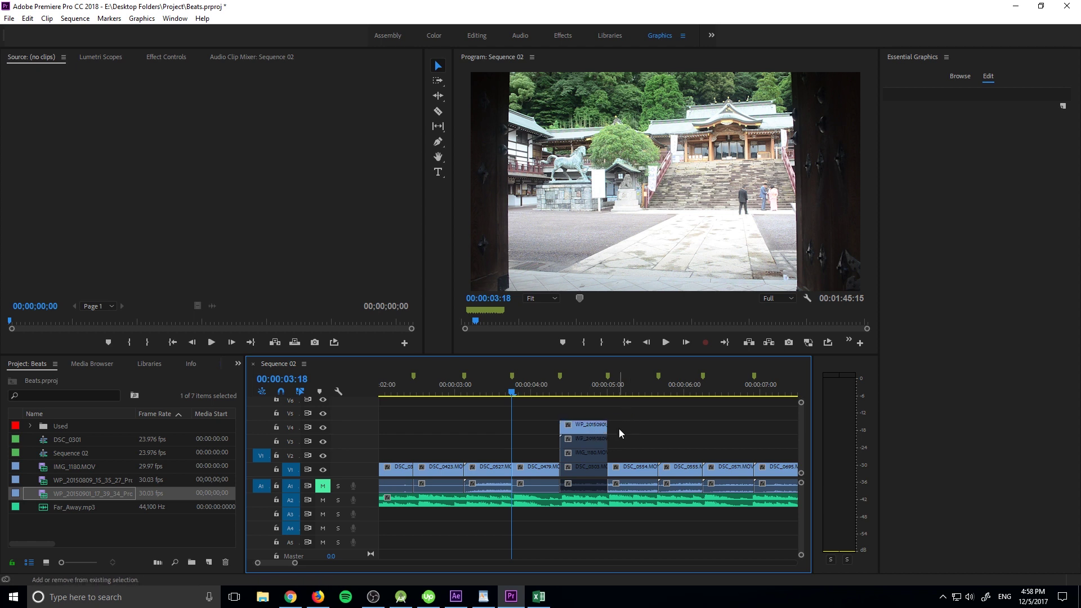
pyautogui.click(28, 22)
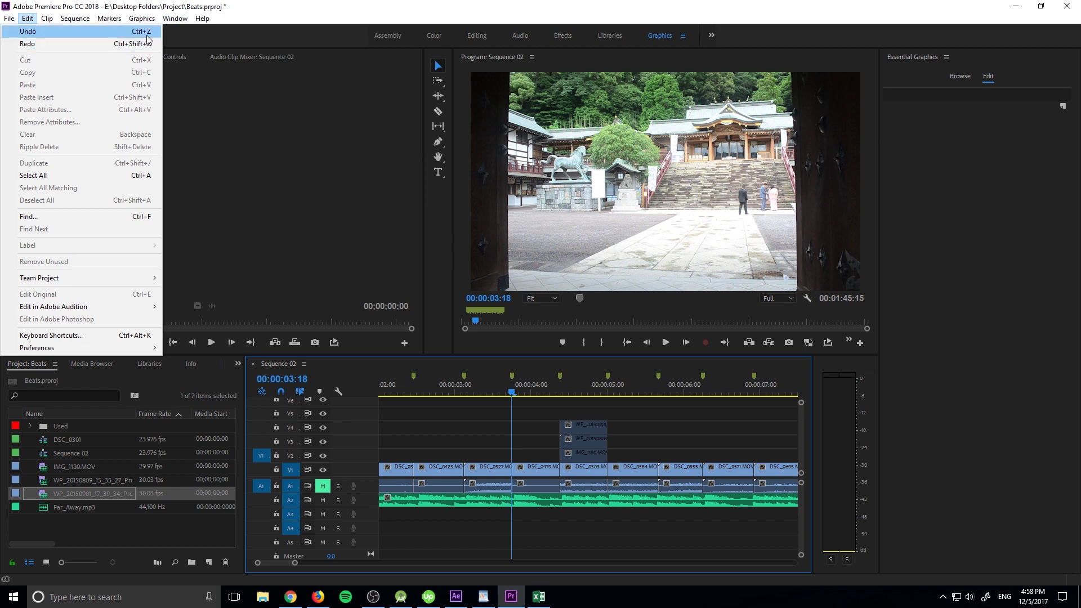
pyautogui.click(615, 471)
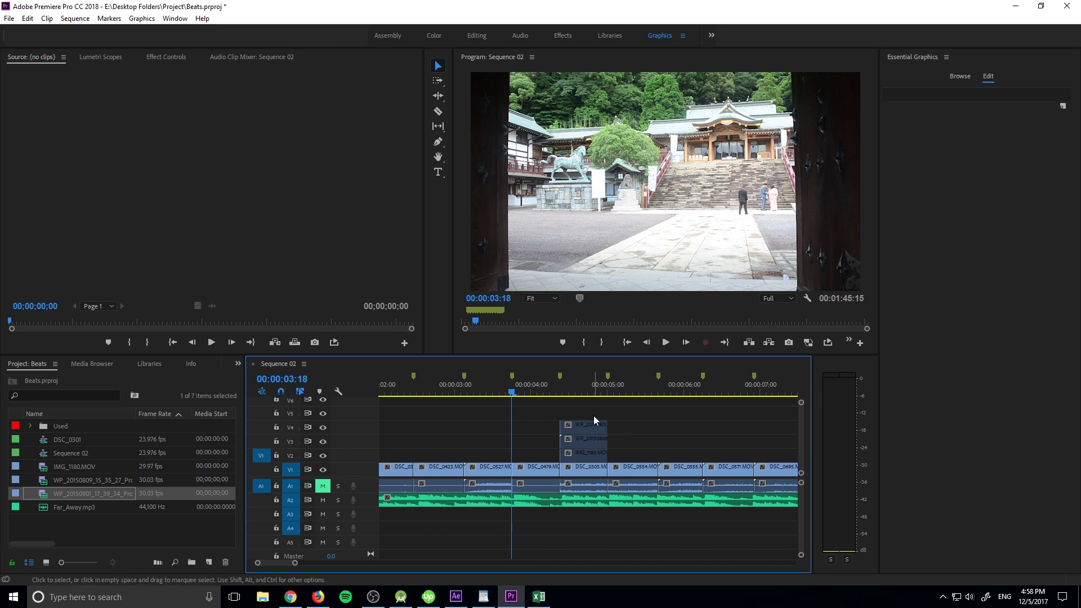
# - Undo the clip toggles until the WP_20150901 clip on V4 is the only enabled clip of the stack
pyautogui.hotkey('shift', 'e')
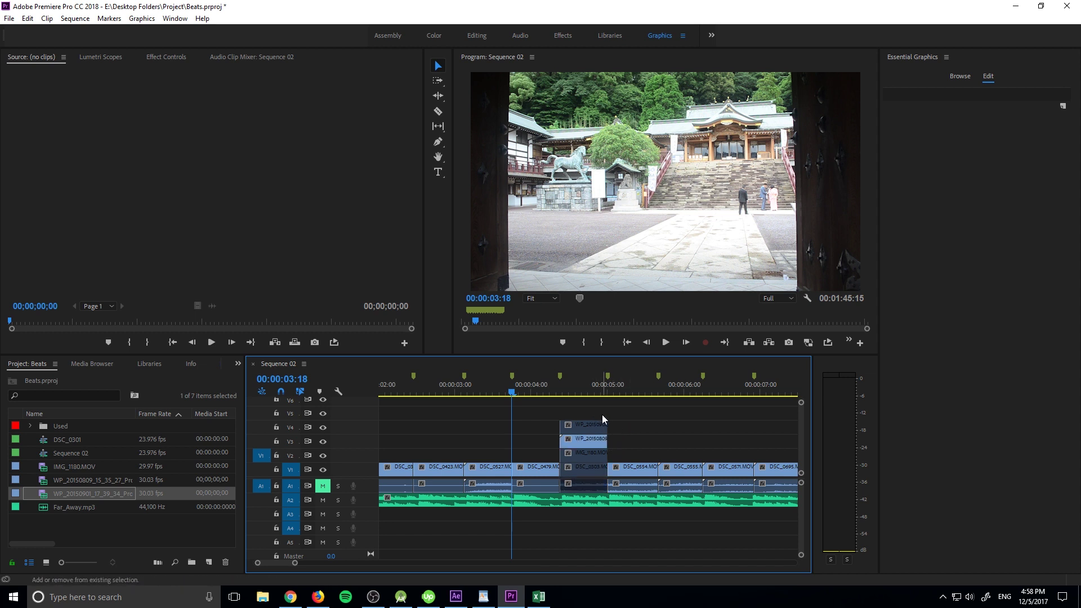
pyautogui.hotkey('ctrl', 'z')
pyautogui.hotkey('ctrl', 'z')
pyautogui.hotkey('ctrl', 'z')
pyautogui.hotkey('ctrl', 'z')
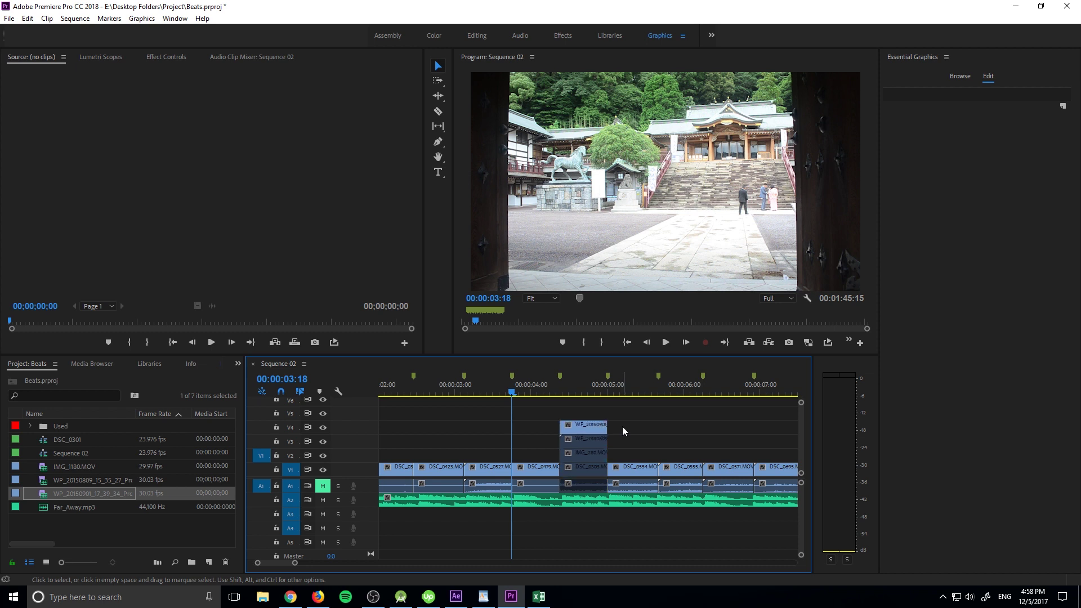
# - Play the section with the WP_20150901 clip enabled, and again after redoing the toggle that enables WP_20150809
pyautogui.click(541, 394)
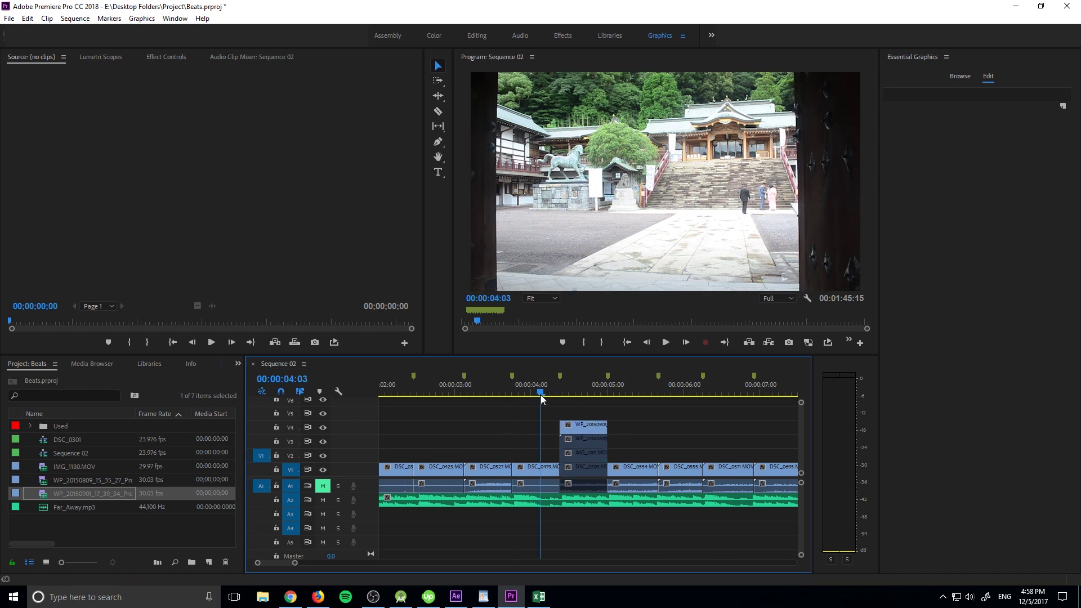
pyautogui.press('space')
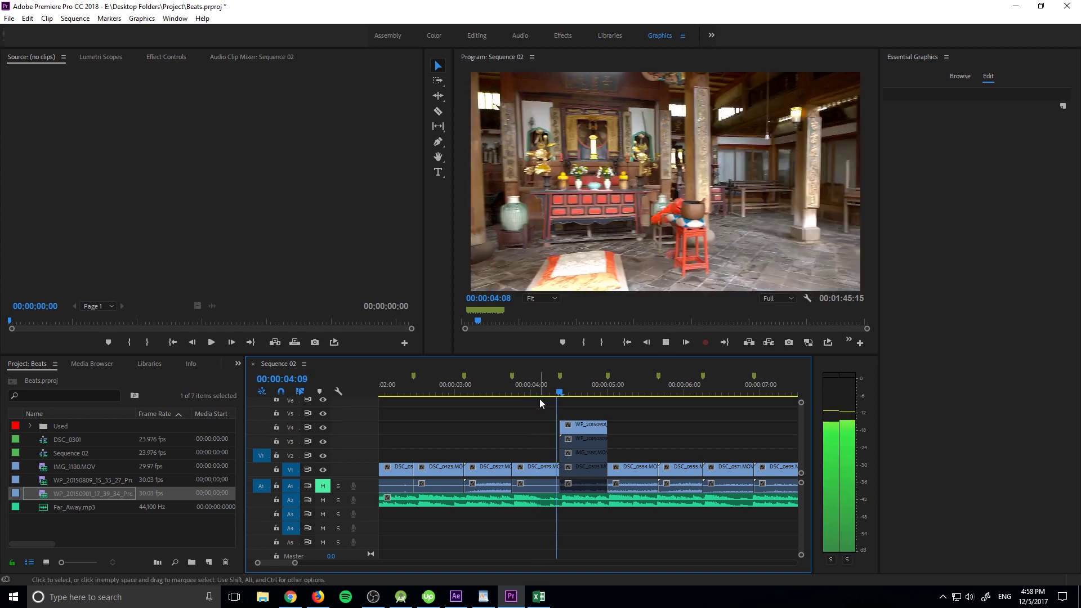
pyautogui.click(525, 392)
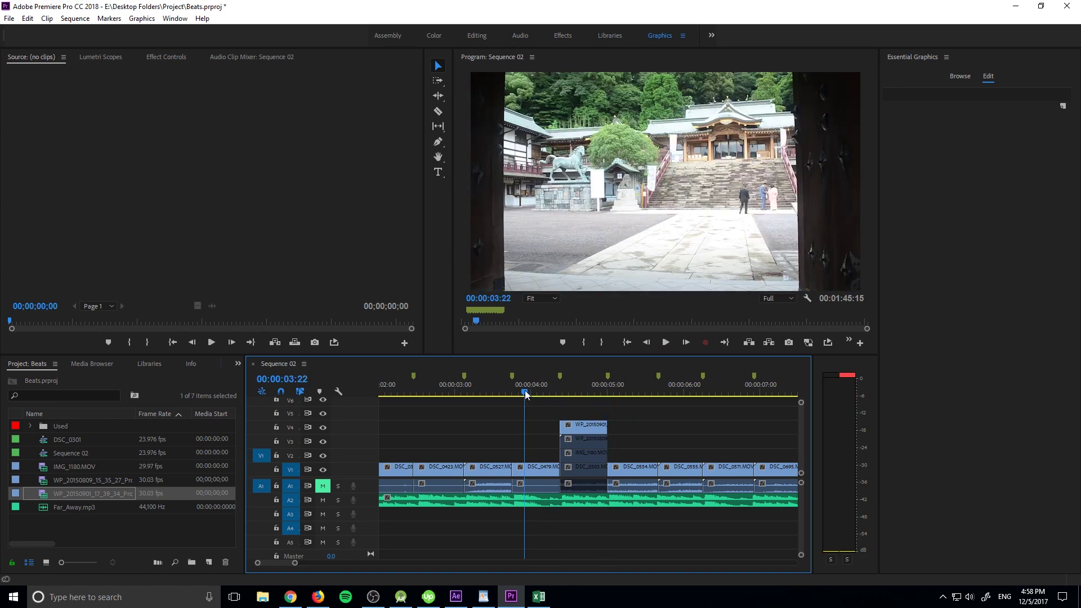
pyautogui.press('space')
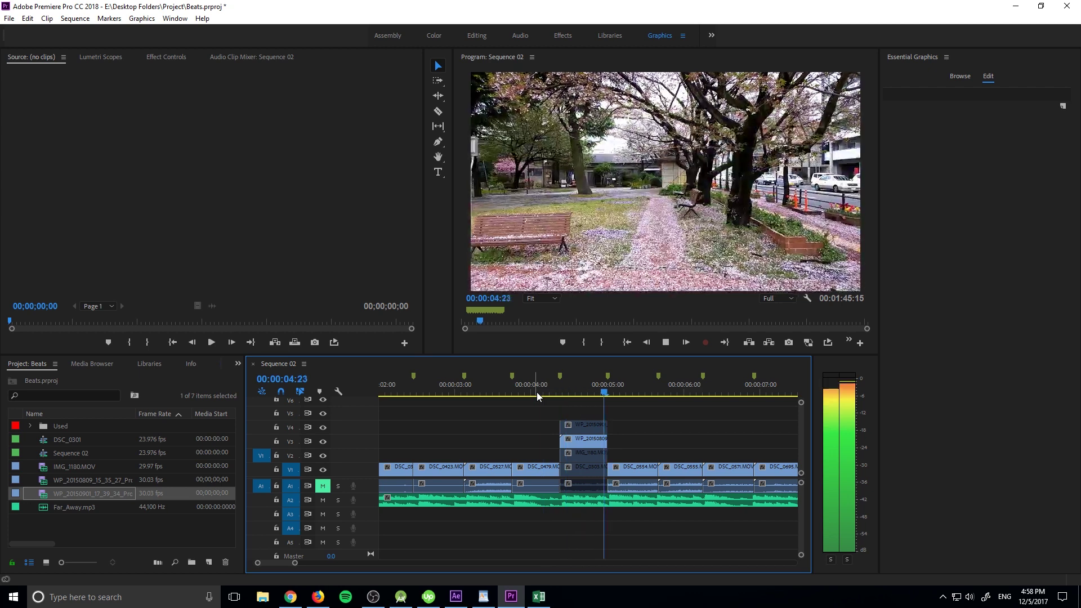
# - Redo the next toggles one at a time, playing the section with IMG_1180.MOV enabled and again with DSC_0303 enabled
pyautogui.click(534, 393)
pyautogui.press('space')
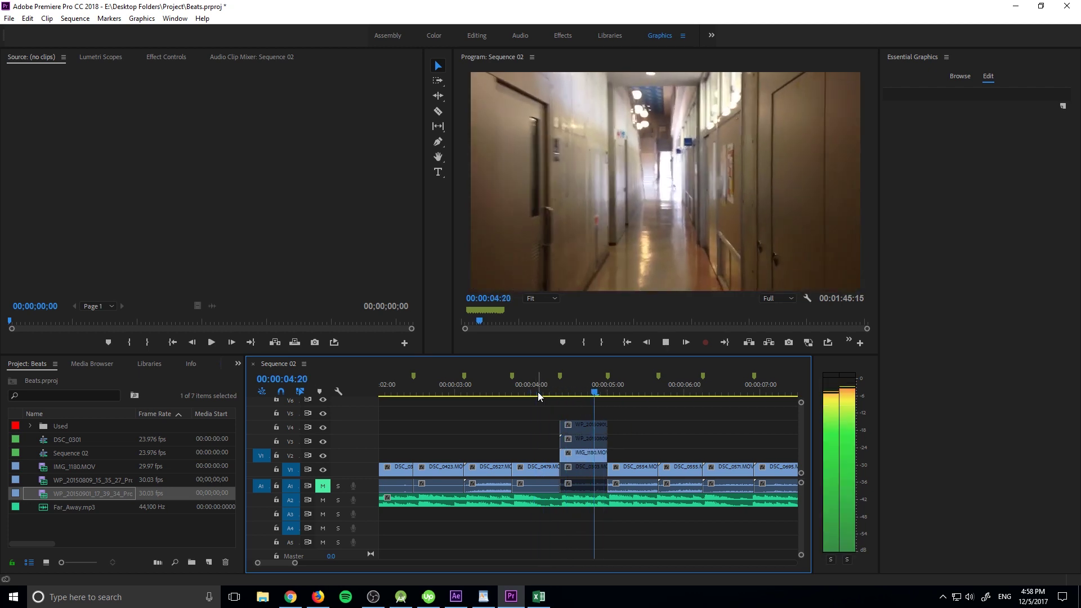
pyautogui.press('space')
pyautogui.click(538, 392)
pyautogui.press('space')
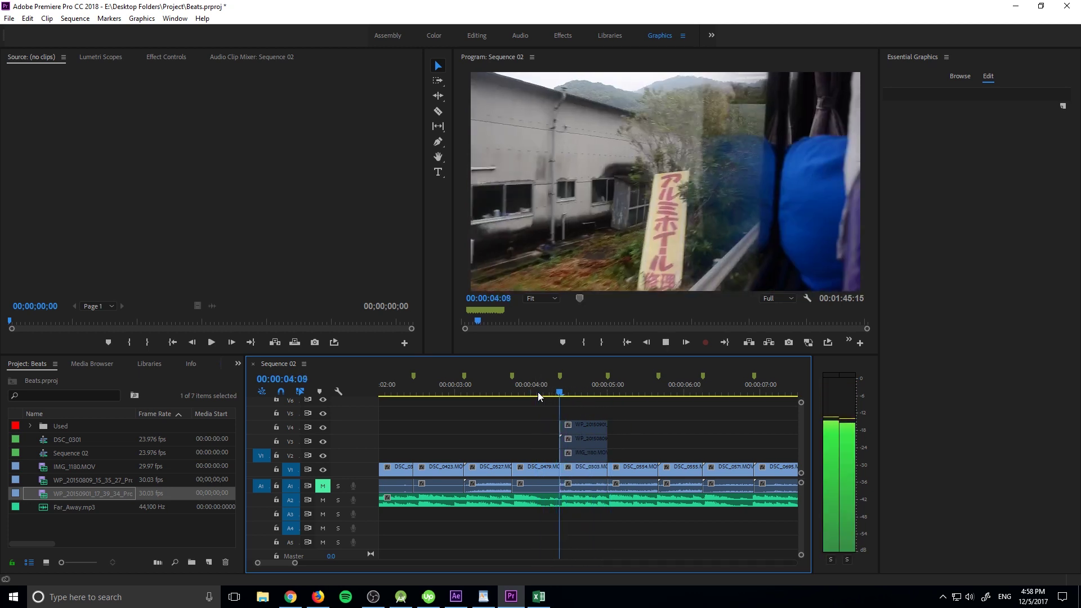
# - Play the section twice from about 00:00:04:00 with the WP_20150809 clip on V3 as the only enabled clip of the stack
pyautogui.click(541, 392)
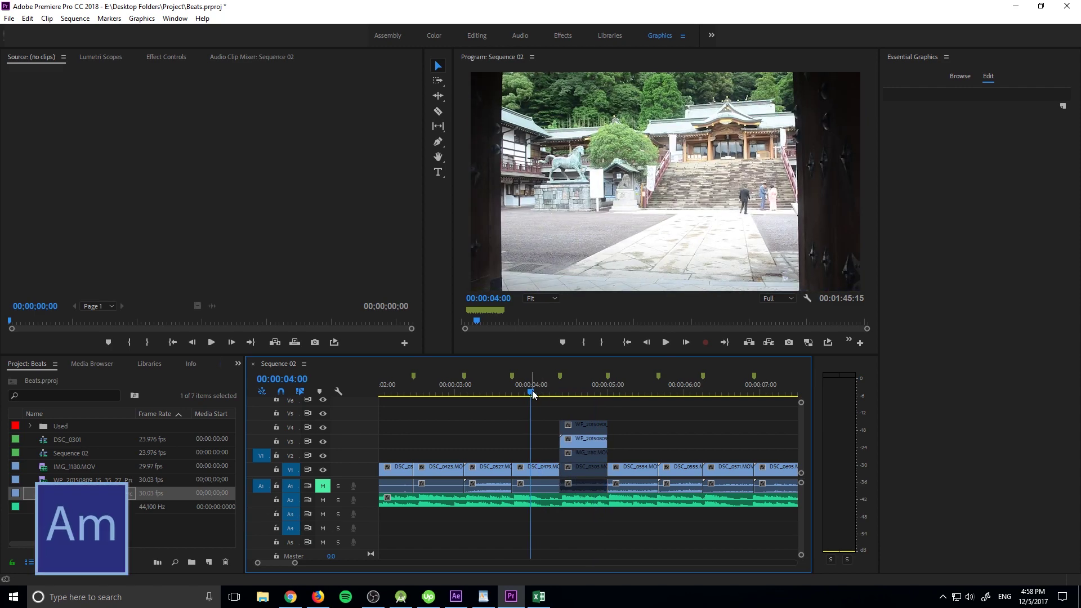
pyautogui.press('space')
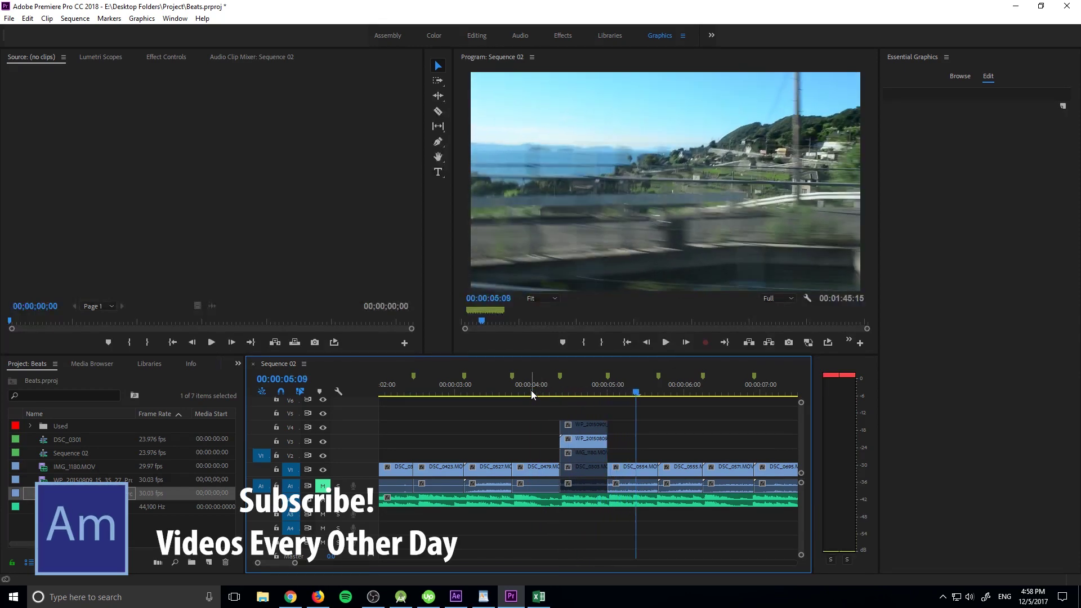
pyautogui.click(529, 390)
pyautogui.press('space')
pyautogui.press('space')
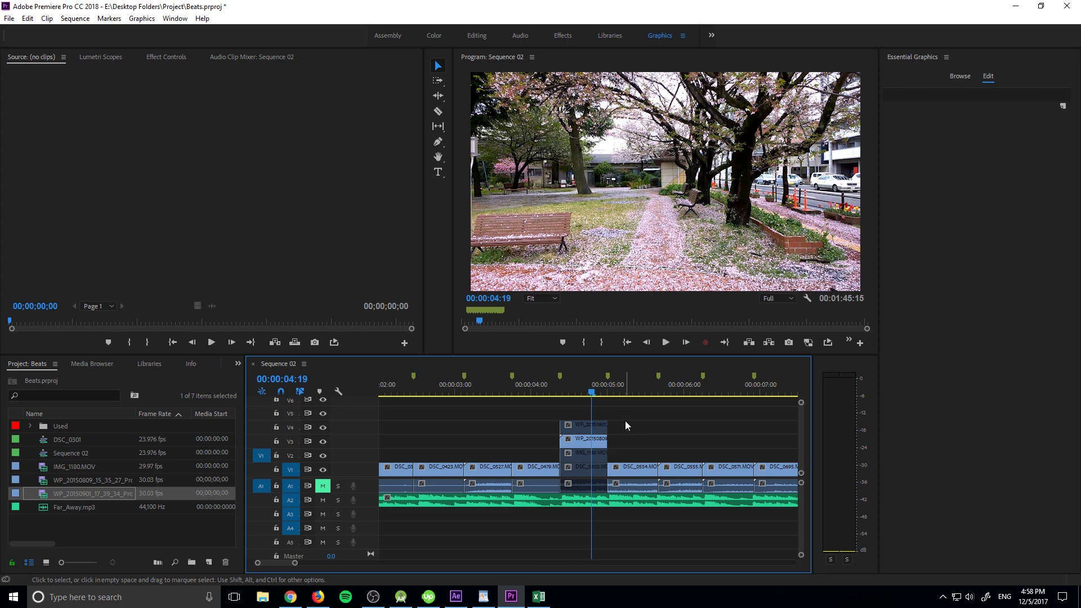
# - Undo the clip toggles until only DSC_0303 is enabled, and redo toggles until WP_20150901 on V4 is the only enabled clip
pyautogui.hotkey('ctrl', 'z')
pyautogui.hotkey('ctrl', 'z')
pyautogui.hotkey('ctrl', 'z')
pyautogui.hotkey('ctrl', 'z')
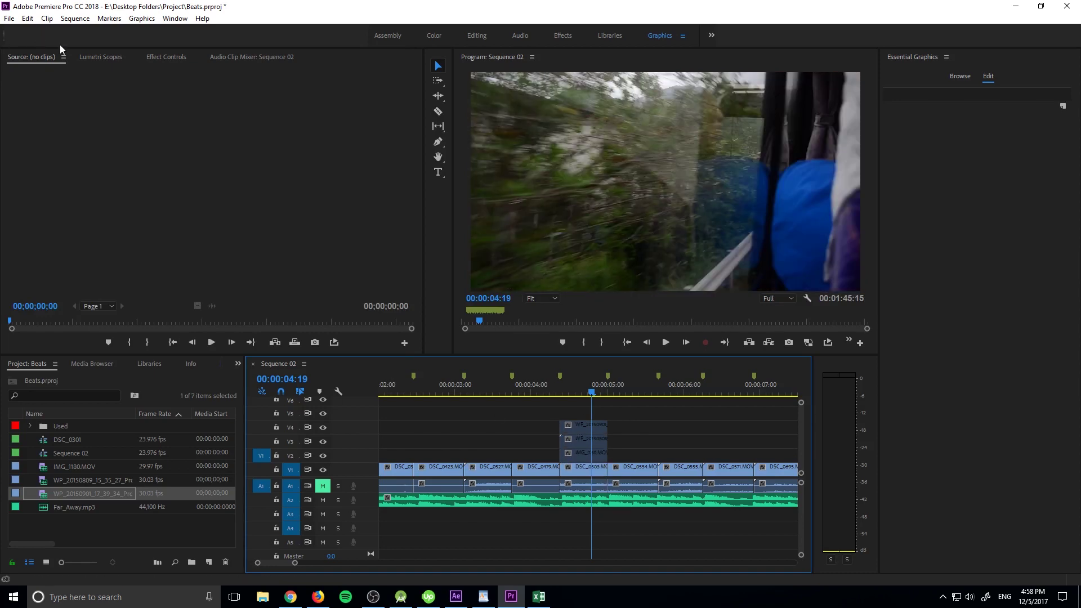
pyautogui.hotkey('ctrl', 'shift', 'z')
pyautogui.hotkey('ctrl', 'shift', 'z')
pyautogui.hotkey('ctrl', 'shift', 'z')
# - Play the section from 00:00:03:08 with the WP_20150901 clip enabled, and undo the last toggle to return to WP_20150809
pyautogui.click(551, 392)
pyautogui.moveTo(550, 388); pyautogui.dragTo(480, 385)
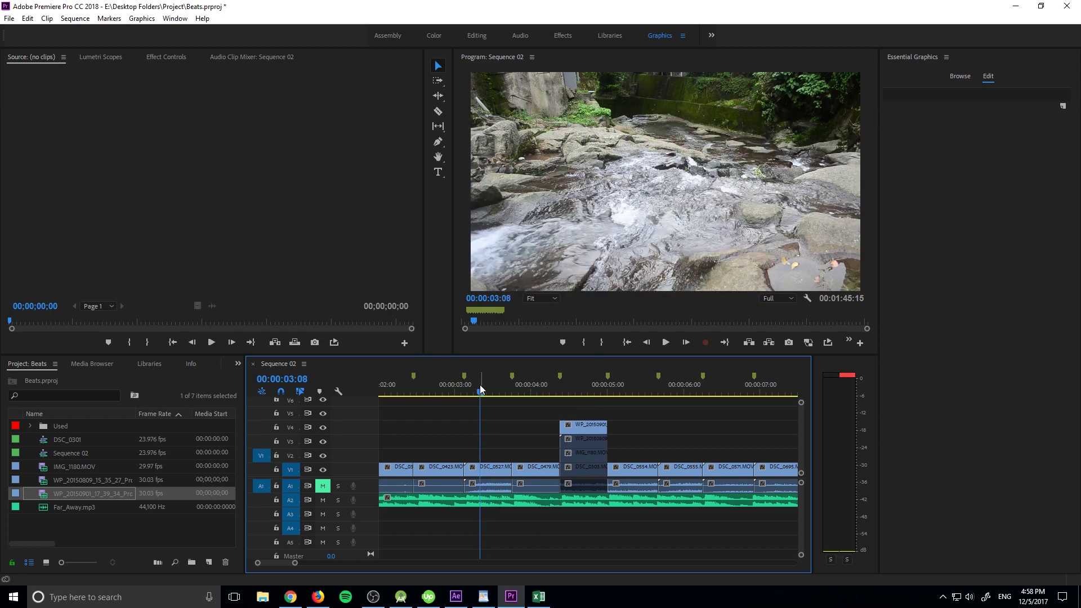
pyautogui.press('space')
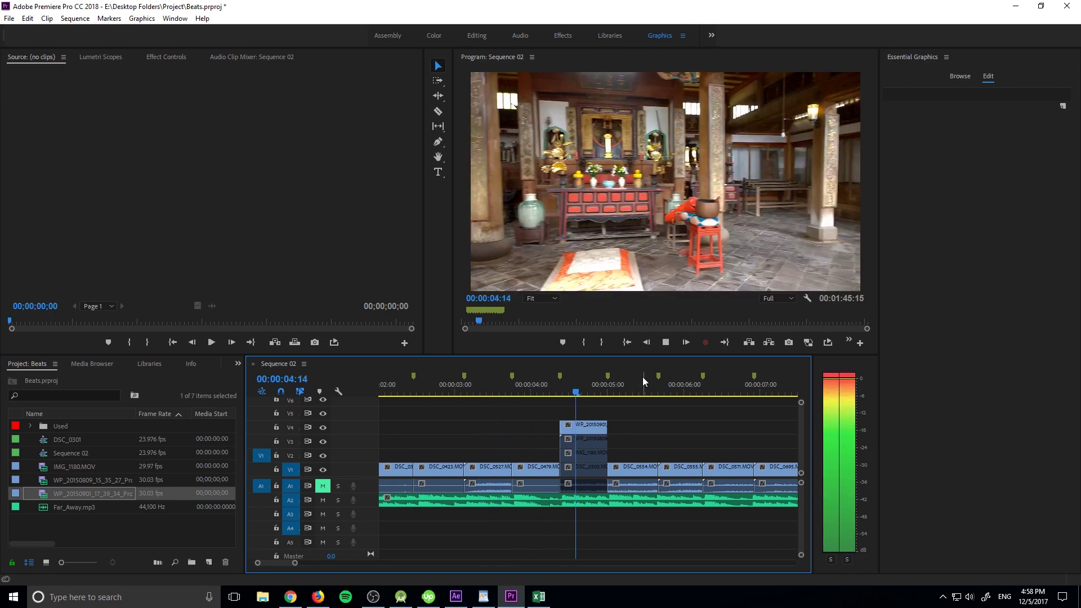
pyautogui.press('space')
pyautogui.hotkey('ctrl', 'z')
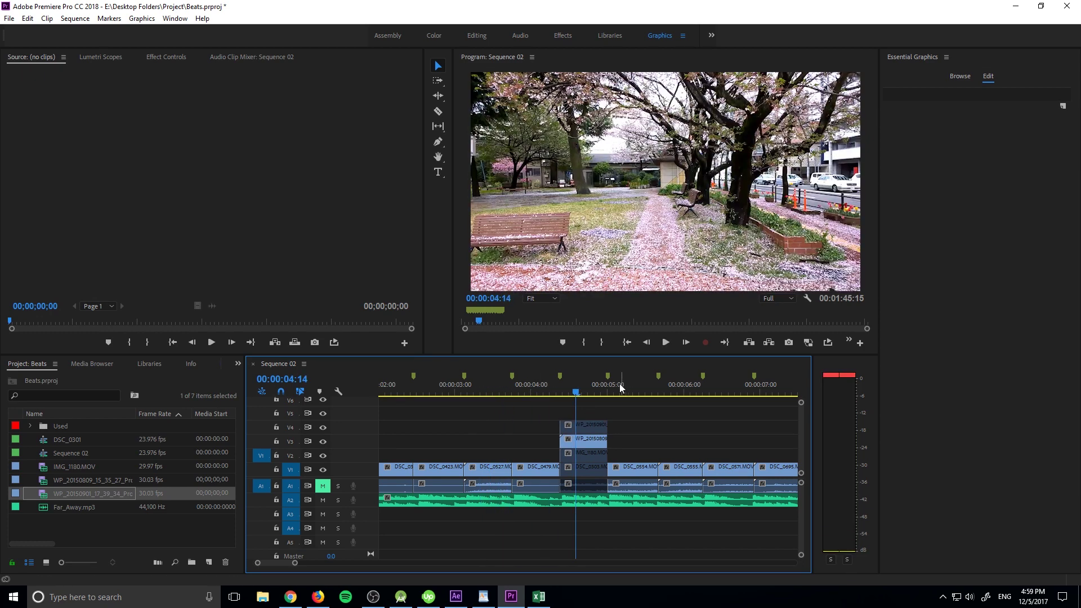